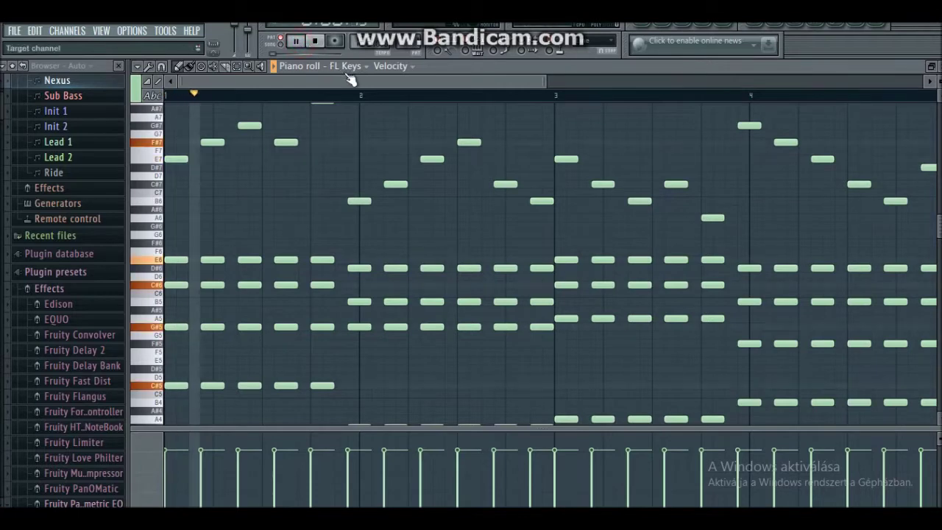
Step: Review the FL Keys chord and melody notes in the piano roll during playback and stop it
left_click_drag(380, 82, 323, 86)
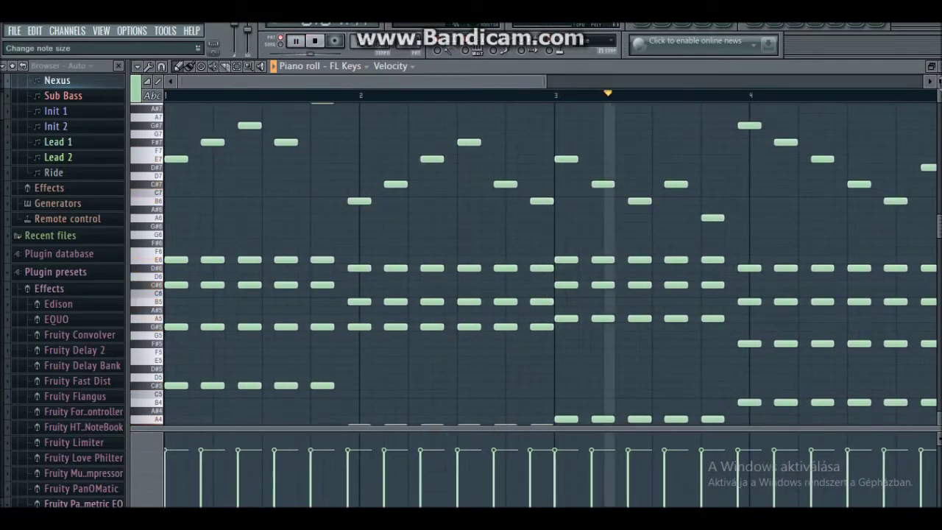
left_click_drag(939, 96, 939, 103)
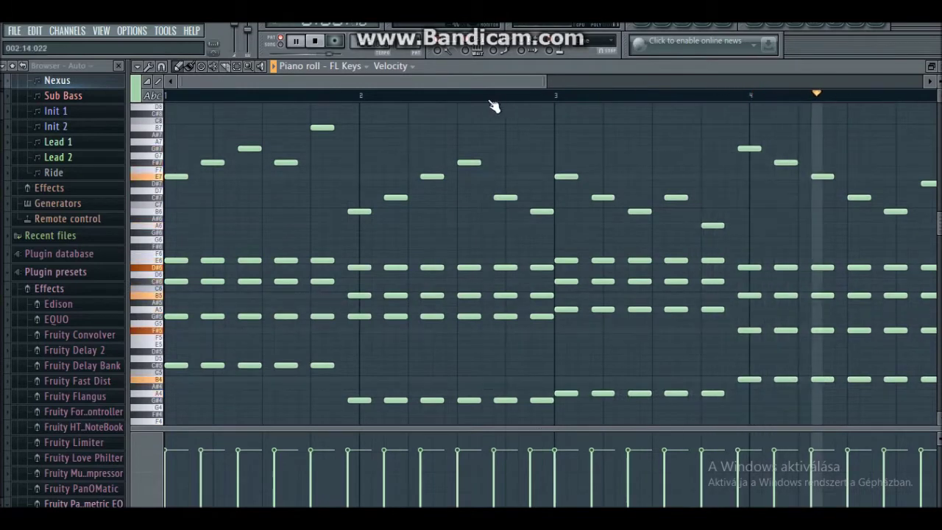
left_click_drag(509, 81, 483, 88)
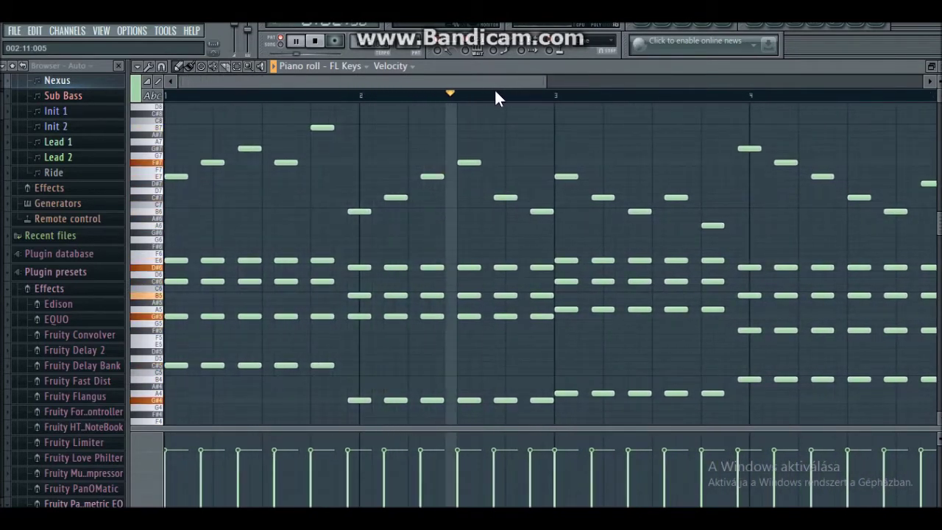
left_click(321, 41)
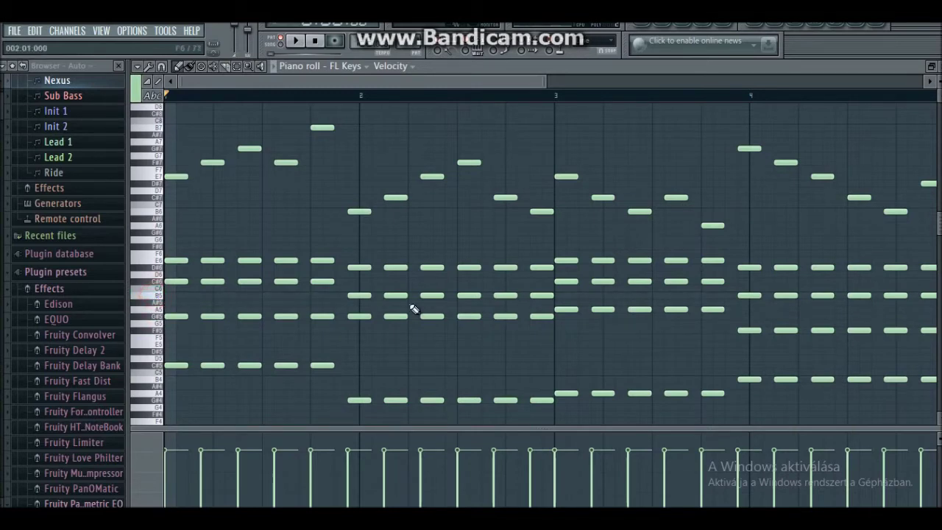
Step: Select all notes of the FL Keys channel for inspection and close the piano roll
left_click_drag(190, 125, 771, 317)
scroll(432, 294, "up", 3)
left_click_drag(439, 81, 323, 86)
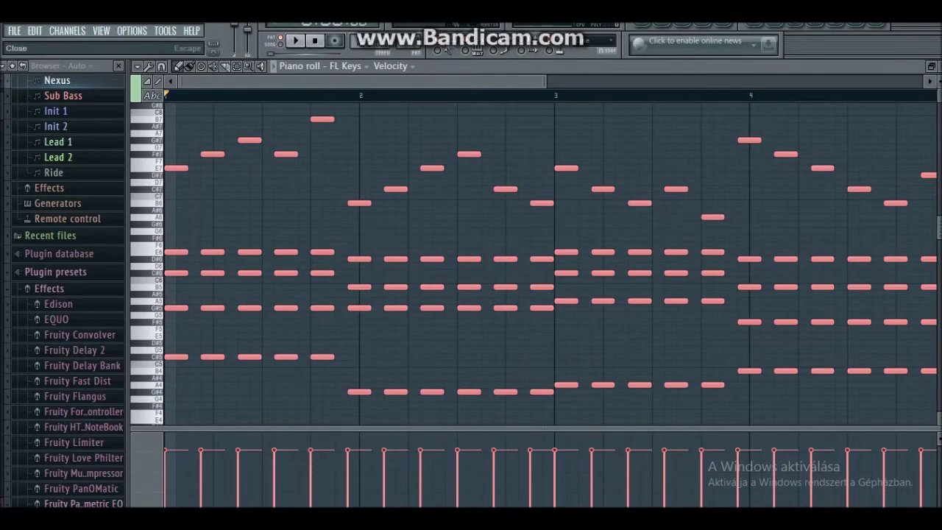
key("Escape")
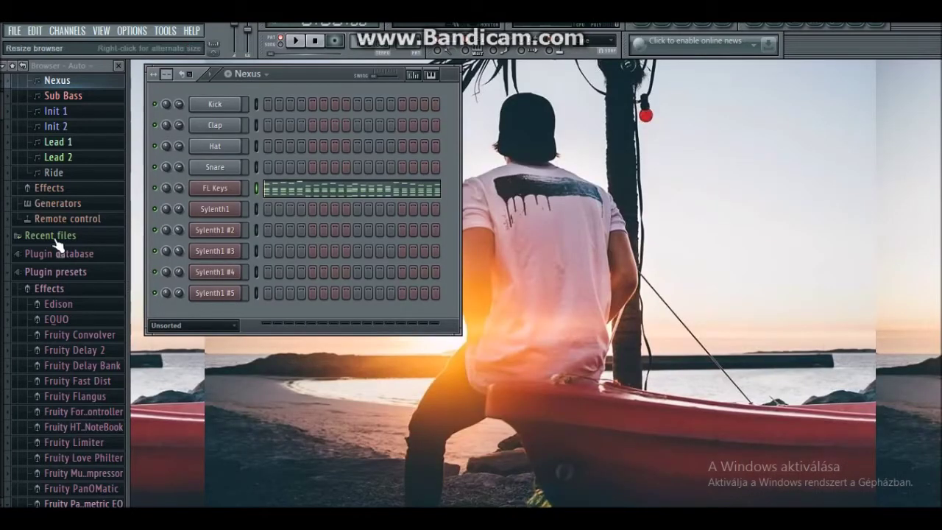
Step: Play the Sub Bass pattern while viewing its Sylenth1 notes in the piano roll, stopping and closing it when finished
left_click(248, 74)
left_click(271, 100)
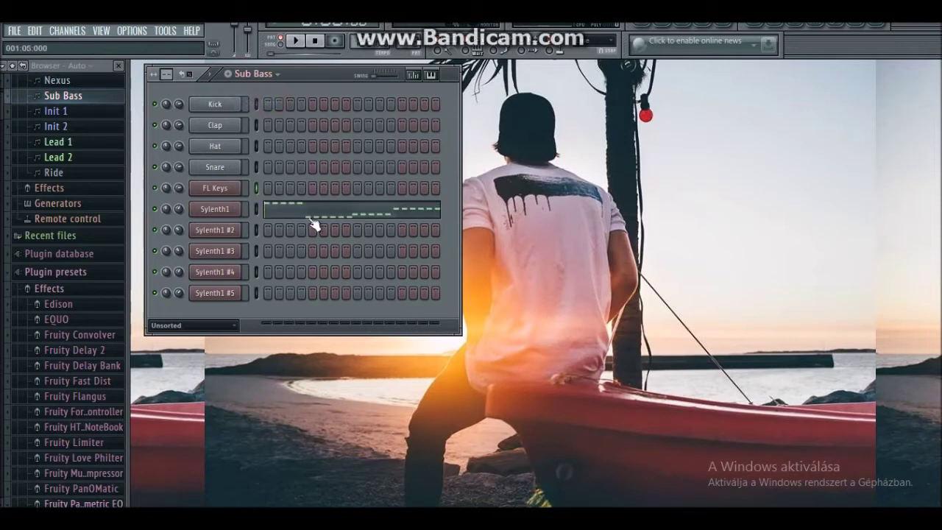
left_click(309, 210)
left_click_drag(254, 80, 553, 116)
left_click(295, 41)
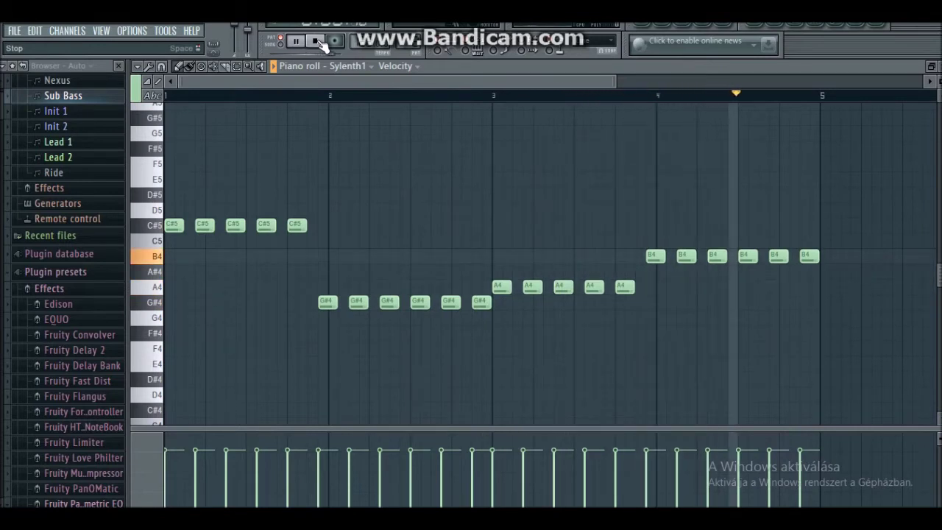
left_click(315, 41)
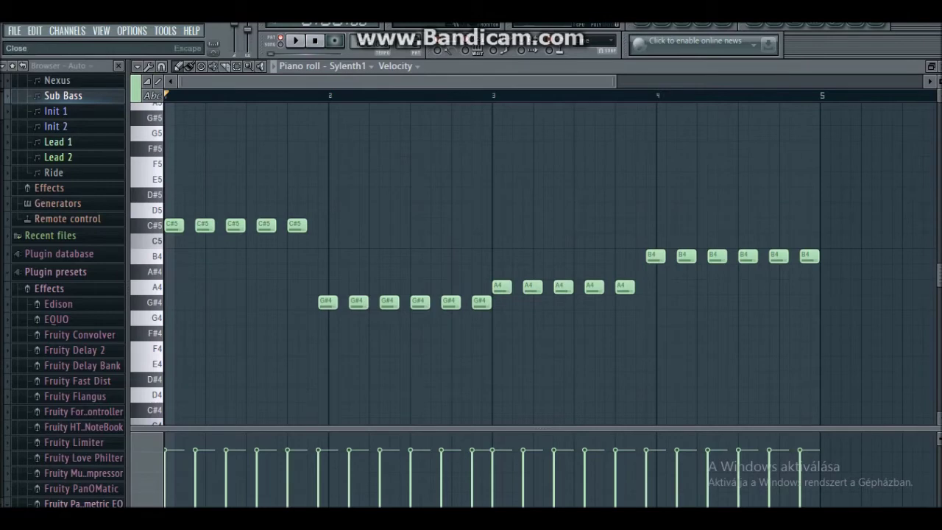
key("Escape")
Step: Play the Init 1 pattern while viewing its Sylenth1 #2 notes in the piano roll, stopping and closing it when finished
left_click(254, 74)
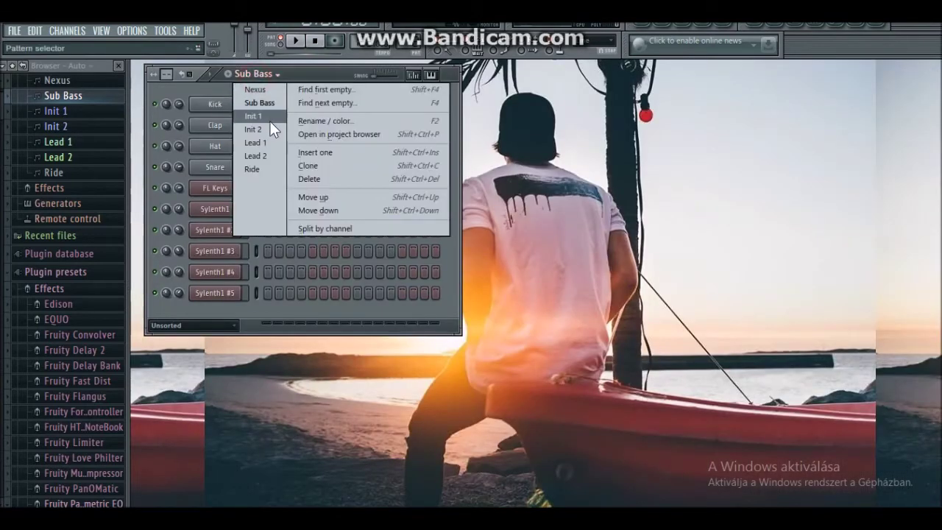
left_click(270, 117)
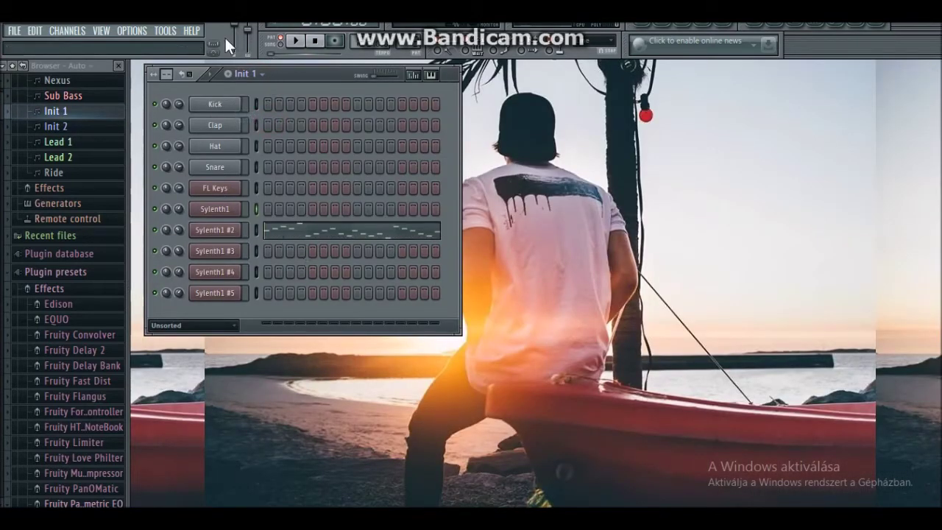
left_click(298, 42)
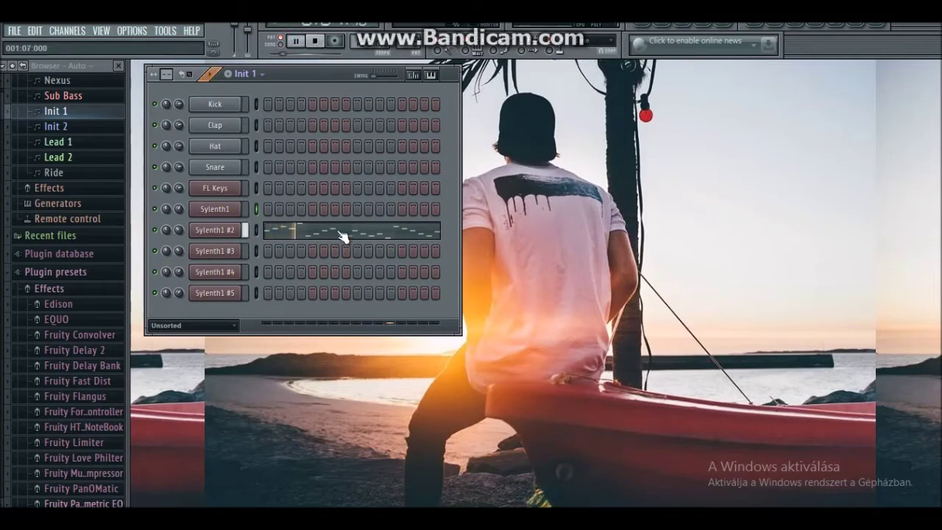
left_click(340, 239)
mouse_move(548, 100)
left_mouse_down()
mouse_move(572, 99)
mouse_move(550, 94)
left_mouse_up()
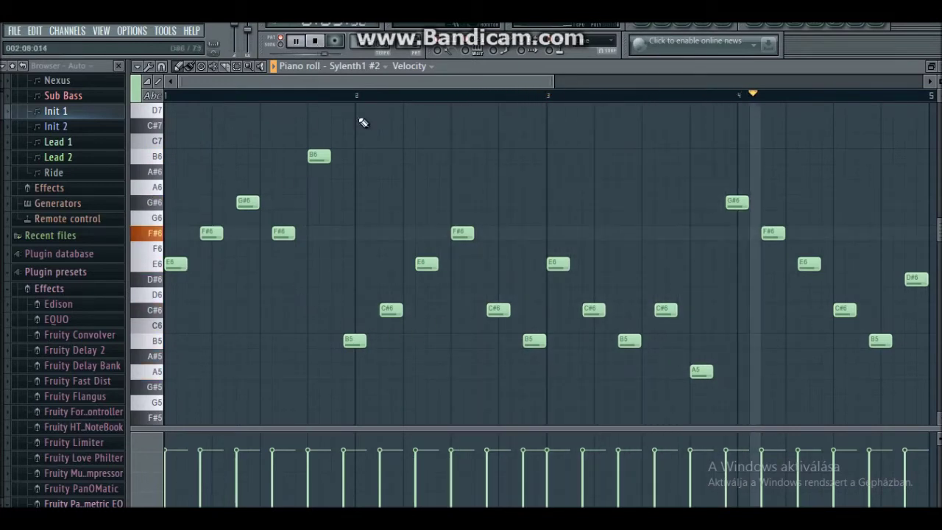
left_click(314, 41)
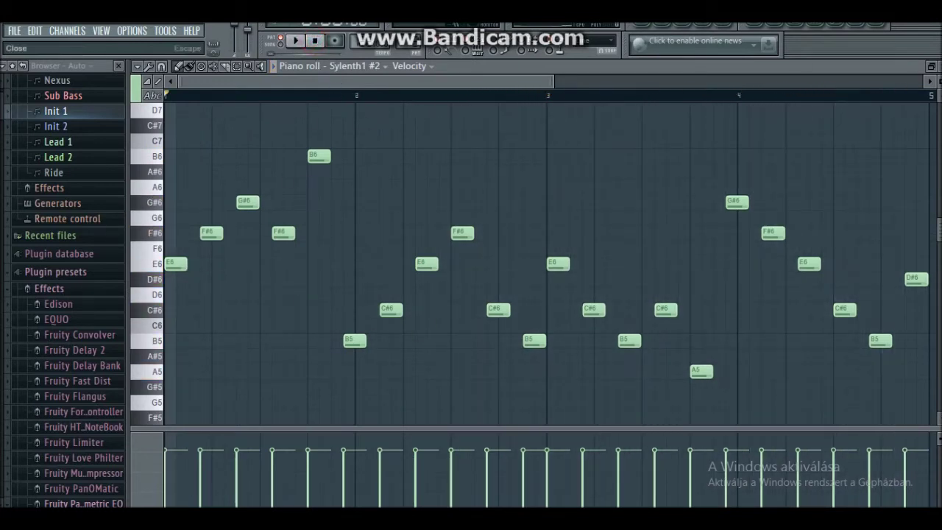
left_click(939, 66)
Step: Open the Sylenth1 #2 synth window and move it so its controls can be viewed
left_click(230, 233)
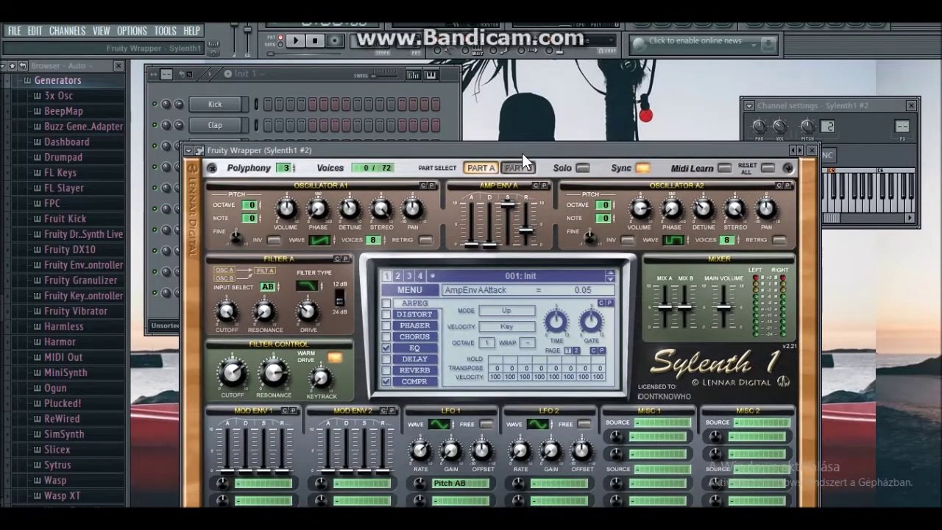
left_click_drag(521, 153, 489, 103)
Step: Switch to Notepad and write "Here is use an init what you can get from the link if you download it :)"
left_click(326, 515)
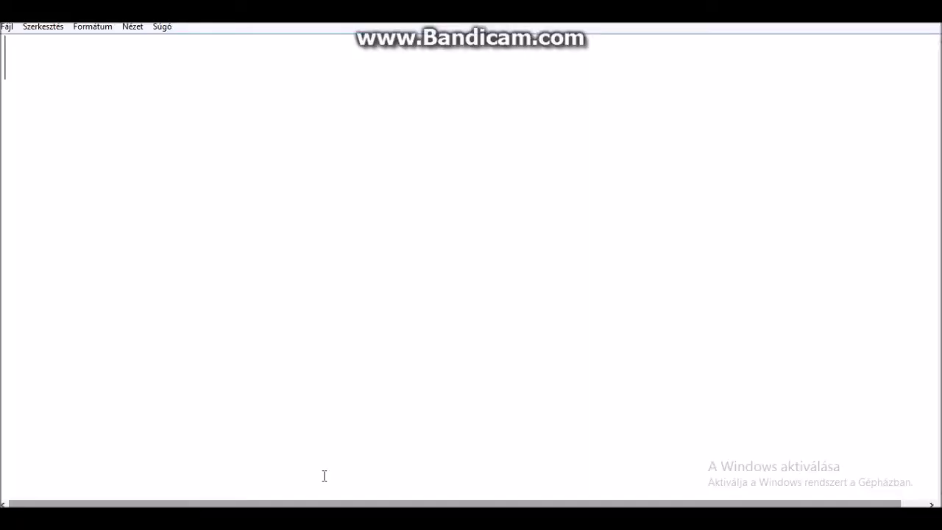
type("Here is use an ini")
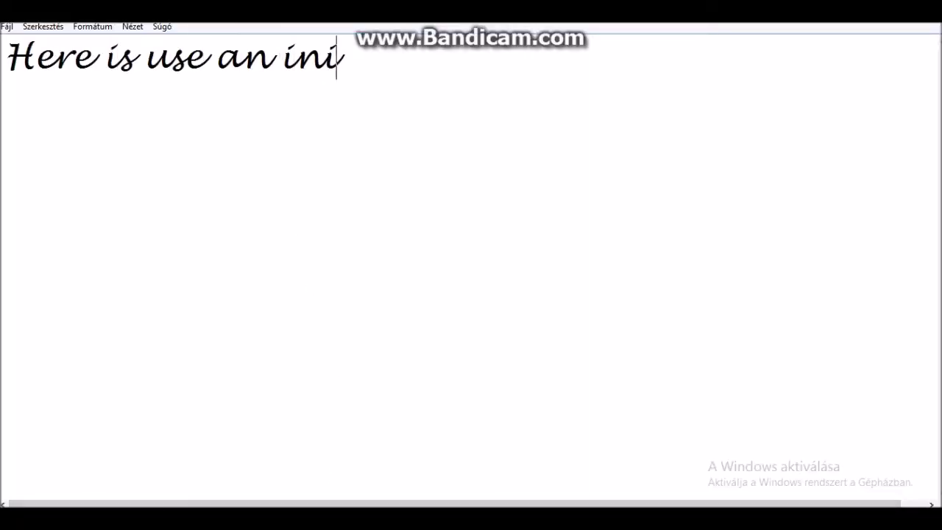
type("t what you can get from the")
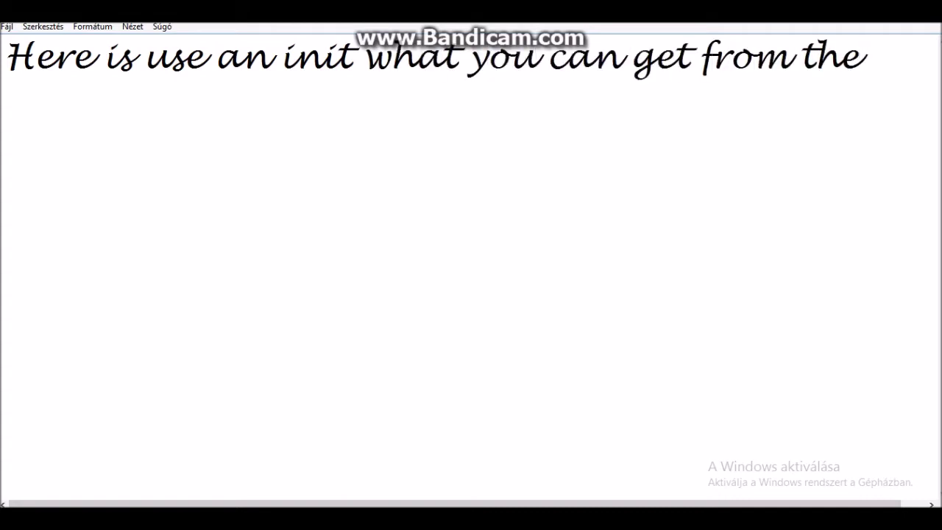
type("nk if")
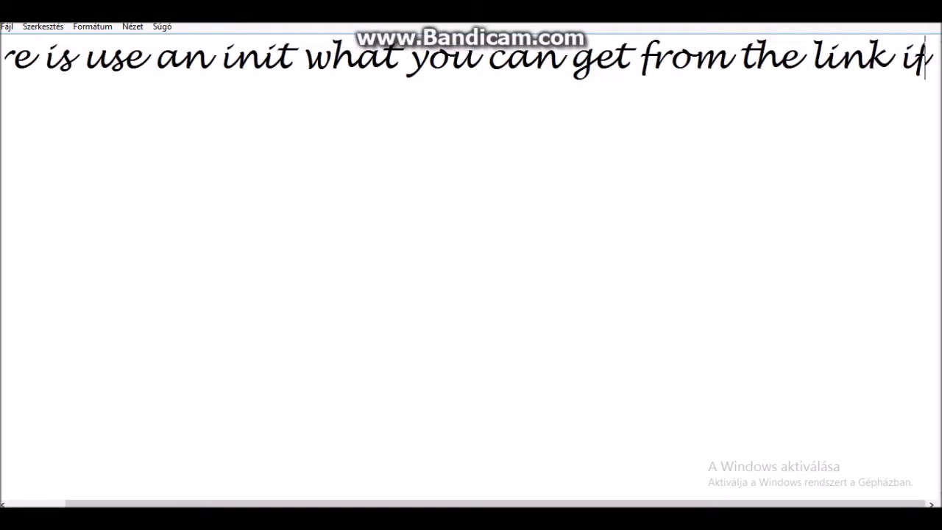
type(" you downl")
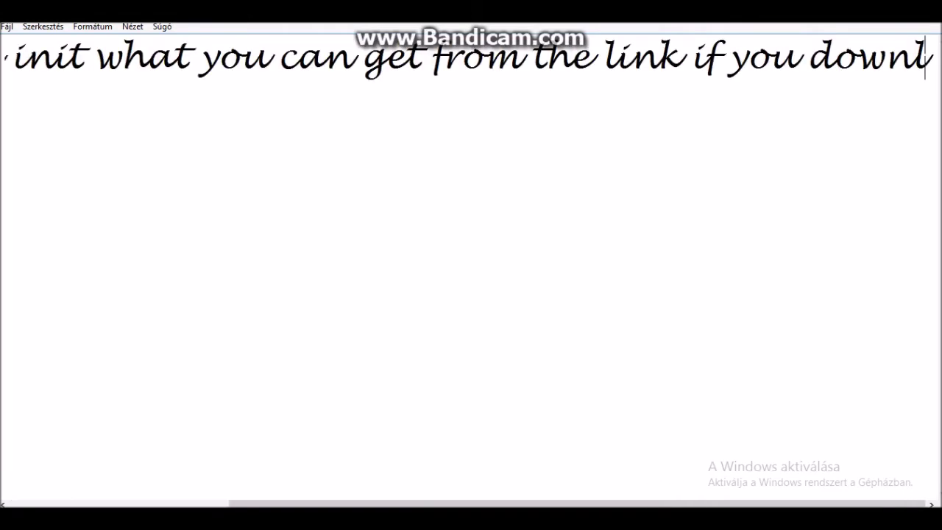
type("oad it :)")
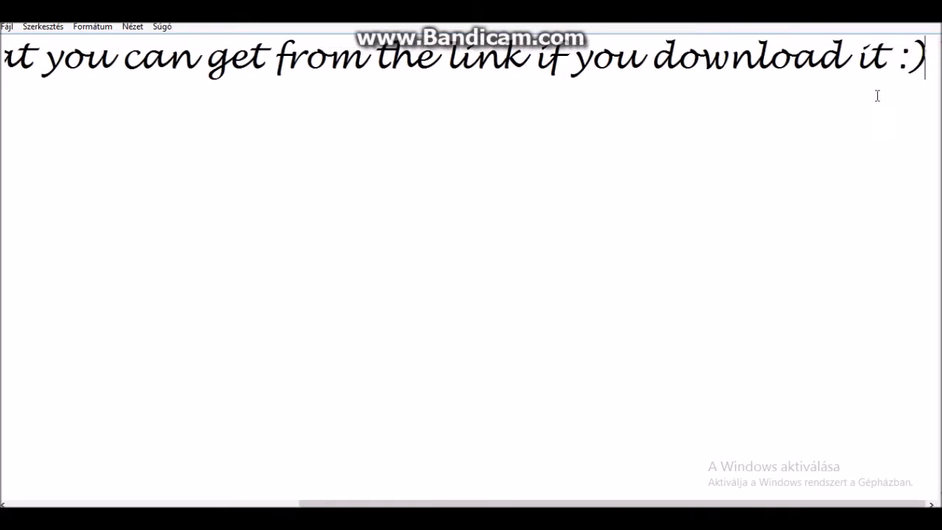
Step: Erase the Notepad message, return to FL Studio and close the Sylenth1 #2 synth window
left_click_drag(927, 84, 3, 55)
key("BackSpace")
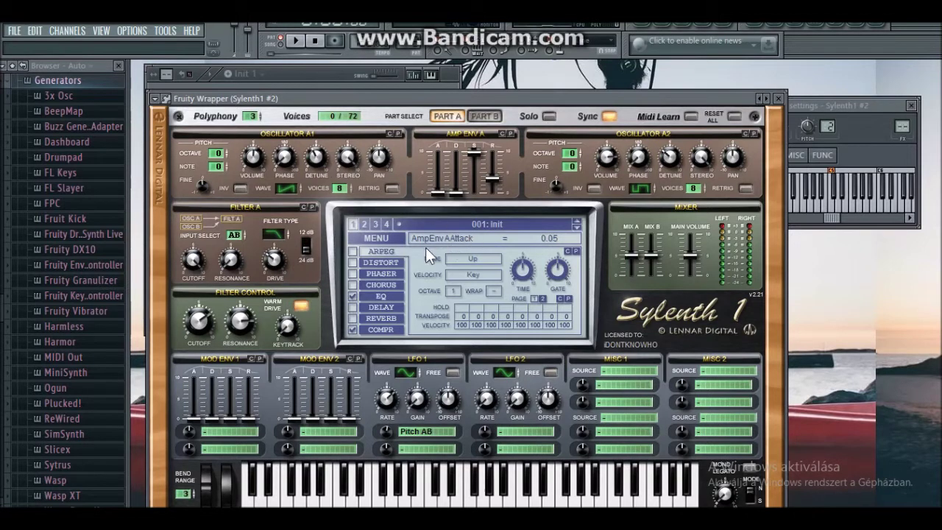
left_click(779, 99)
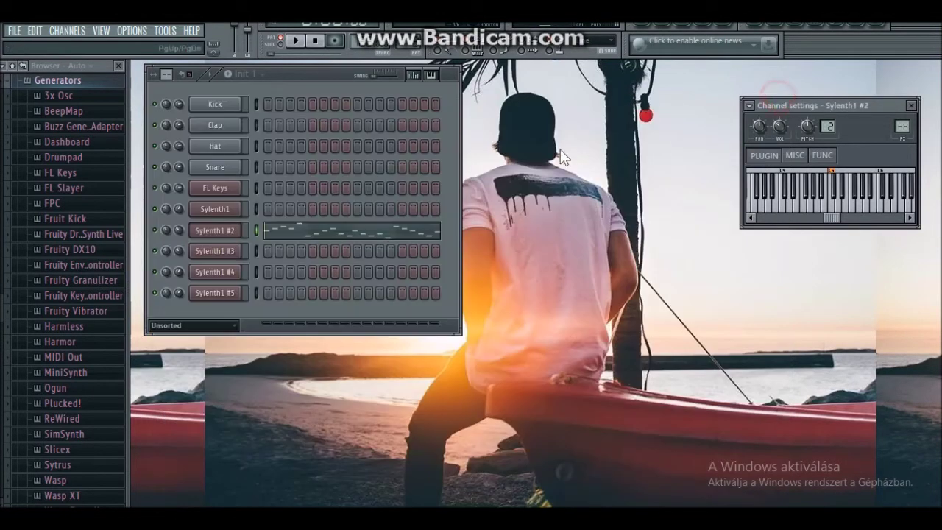
Step: Play the Init 2 pattern while viewing its Sylenth1 #3 notes in the piano roll, stopping and closing it when finished
left_click(229, 74)
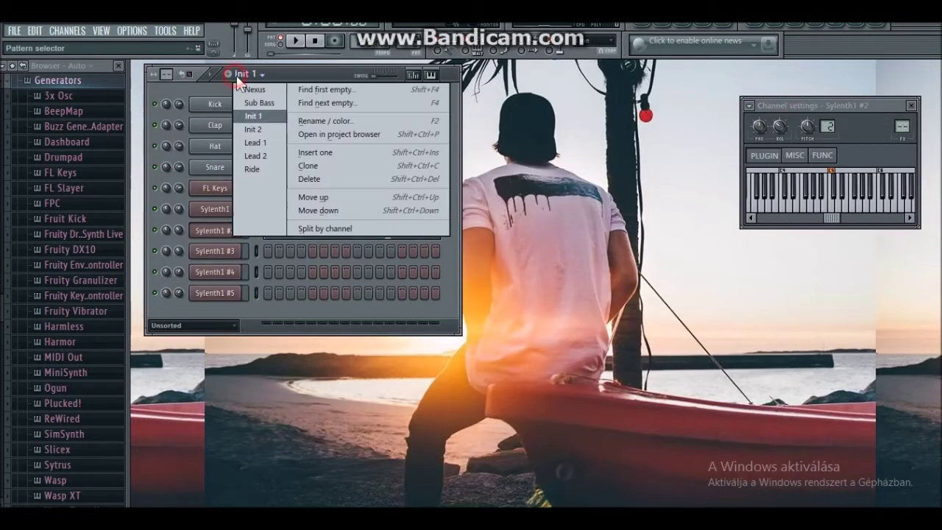
left_click(277, 131)
left_click(295, 252)
left_click_drag(259, 80, 553, 101)
left_click(295, 40)
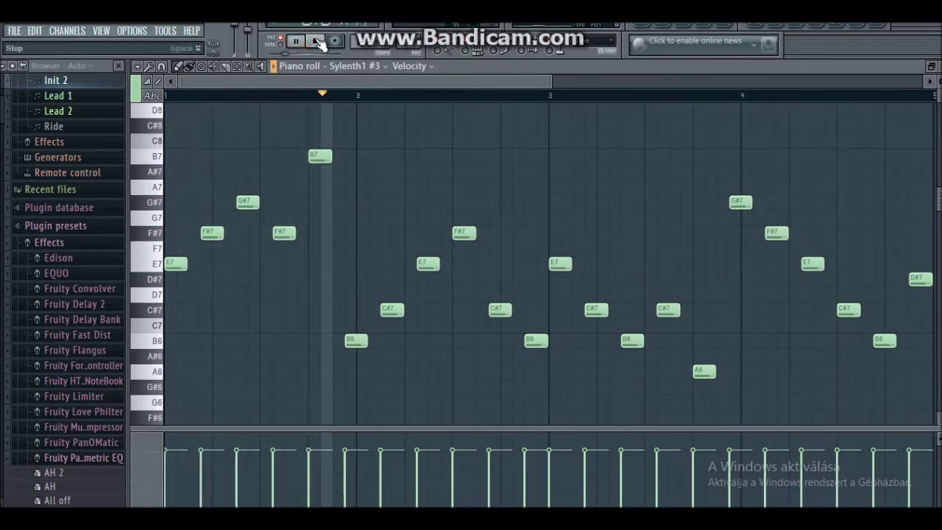
left_click_drag(353, 81, 401, 78)
left_click(317, 41)
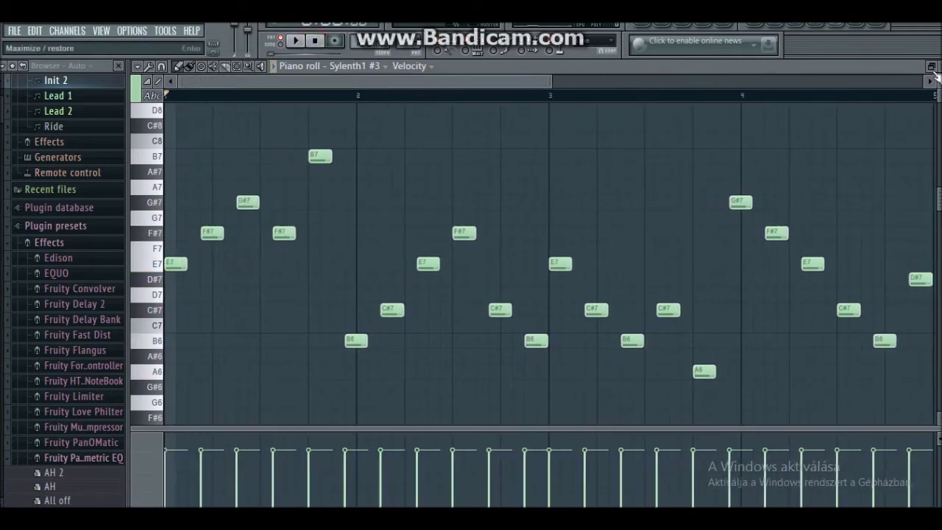
key("Escape")
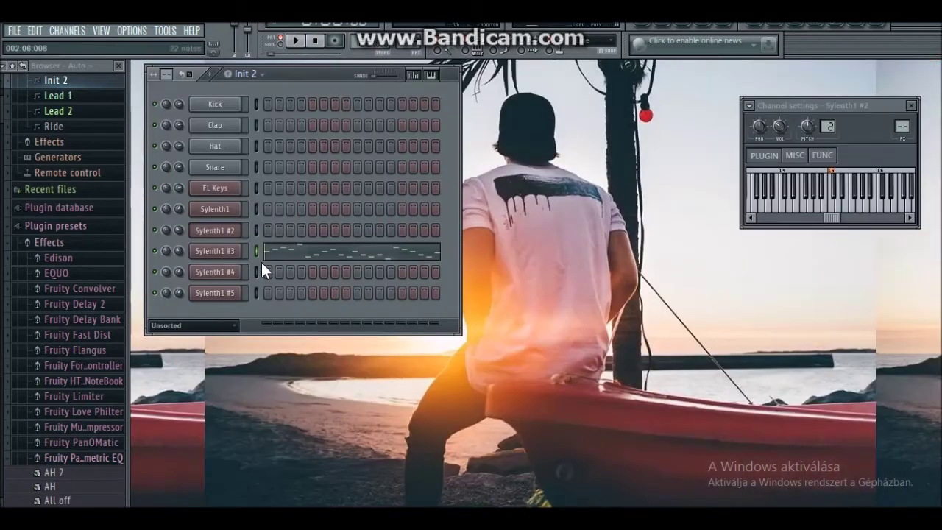
Step: Play the Lead 1 pattern while viewing its Sylenth1 #4 notes through bar 4 in the piano roll, and stop playback
left_click(247, 79)
left_click(279, 141)
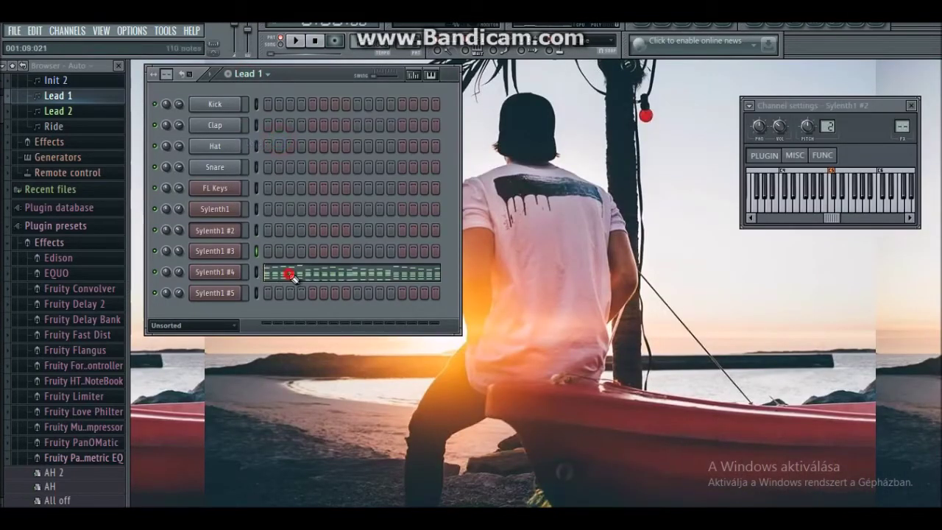
left_click(290, 275)
left_click_drag(258, 82, 552, 110)
left_click(295, 39)
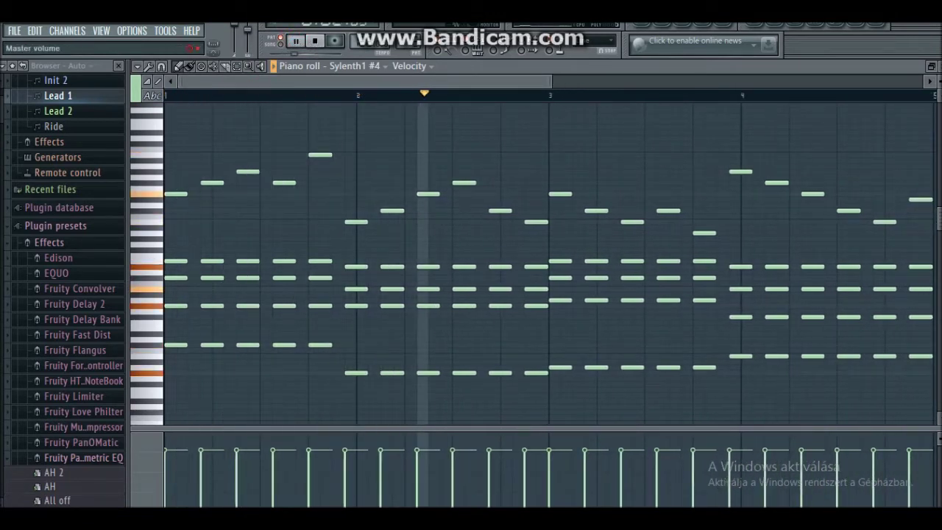
left_click_drag(352, 81, 440, 87)
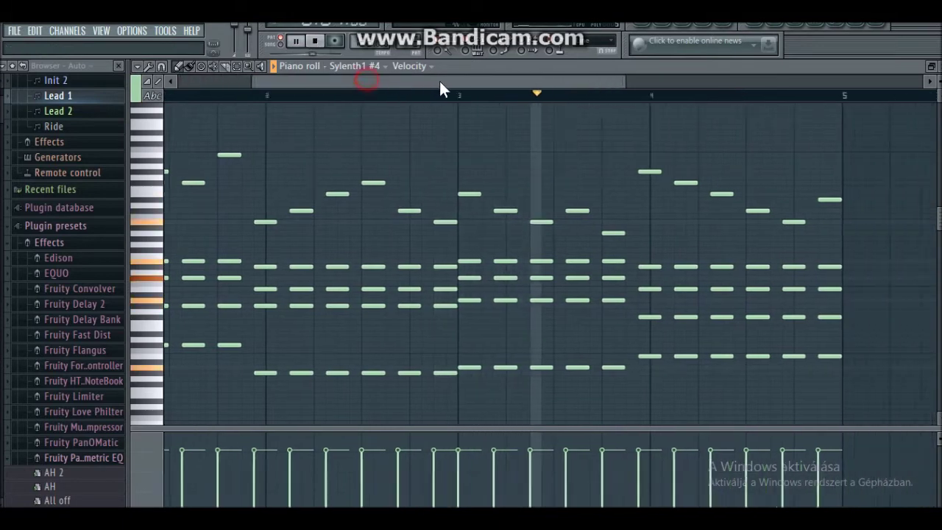
left_click(316, 41)
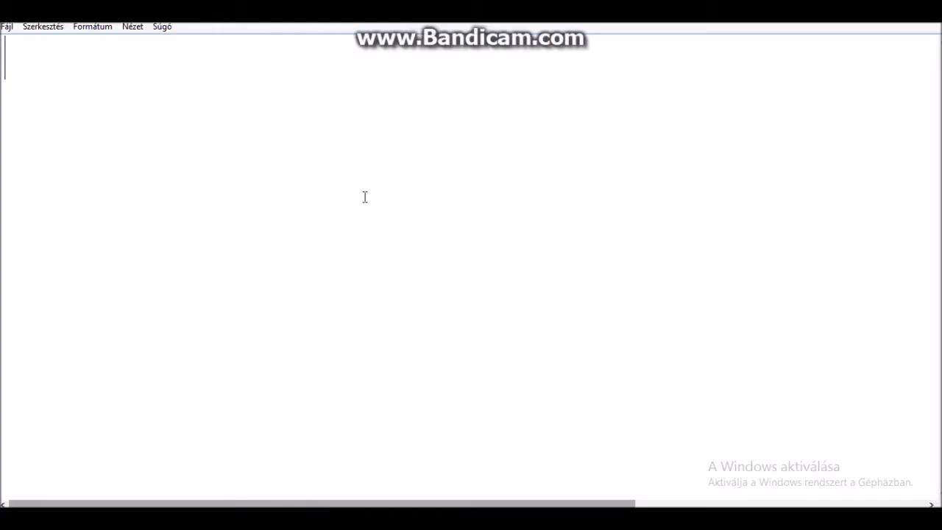
Step: Write "LOl right now it has an annoying sound but later ... :D" in the empty Notepad document
left_click(364, 197)
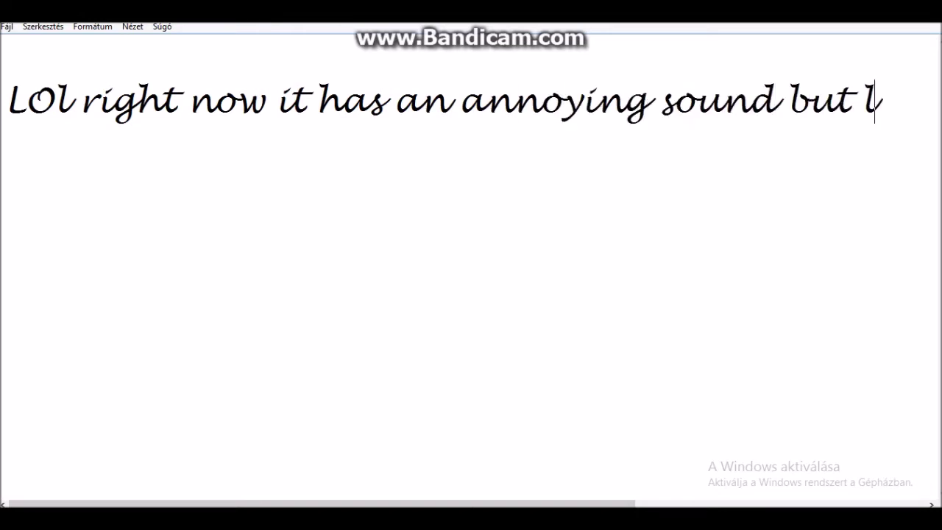
type("later ... :D")
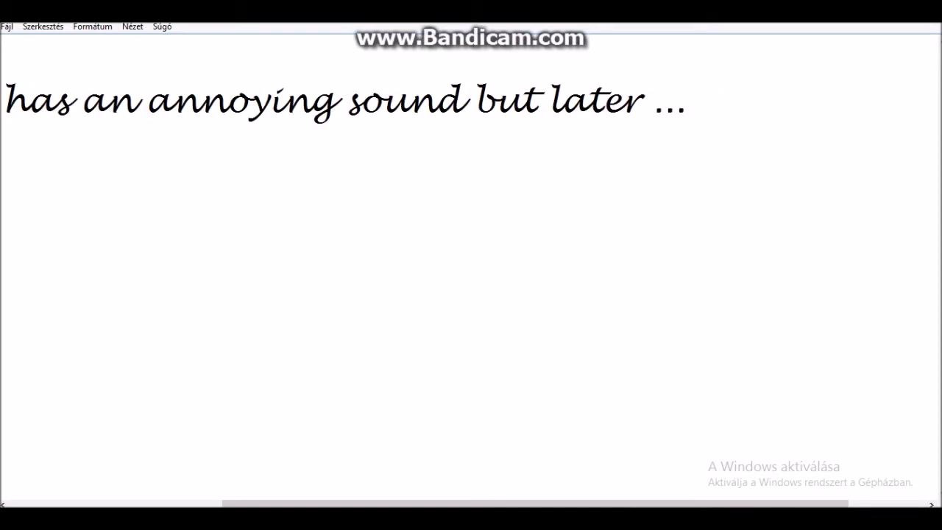
Step: Erase the Notepad message, return to FL Studio and close the Sylenth1 #4 piano roll
left_click(774, 116)
key("ctrl+a")
key("Delete")
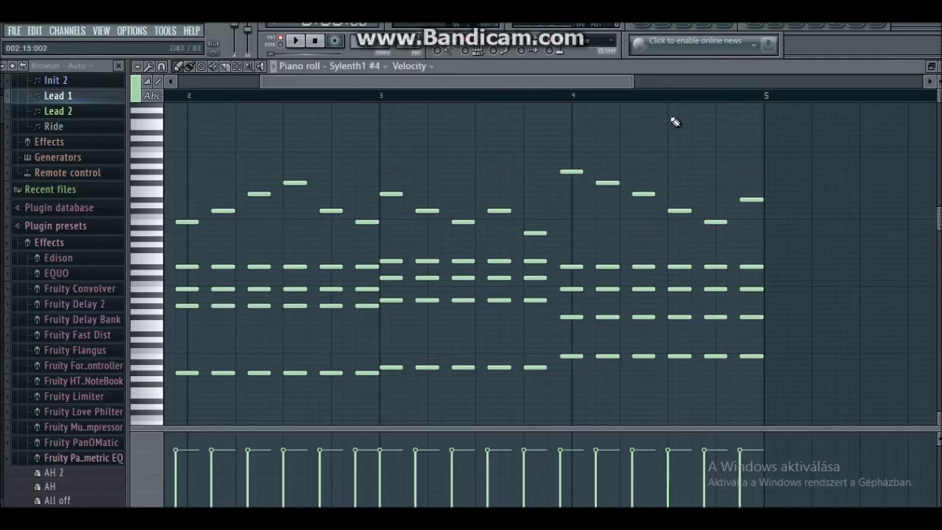
left_click(932, 66)
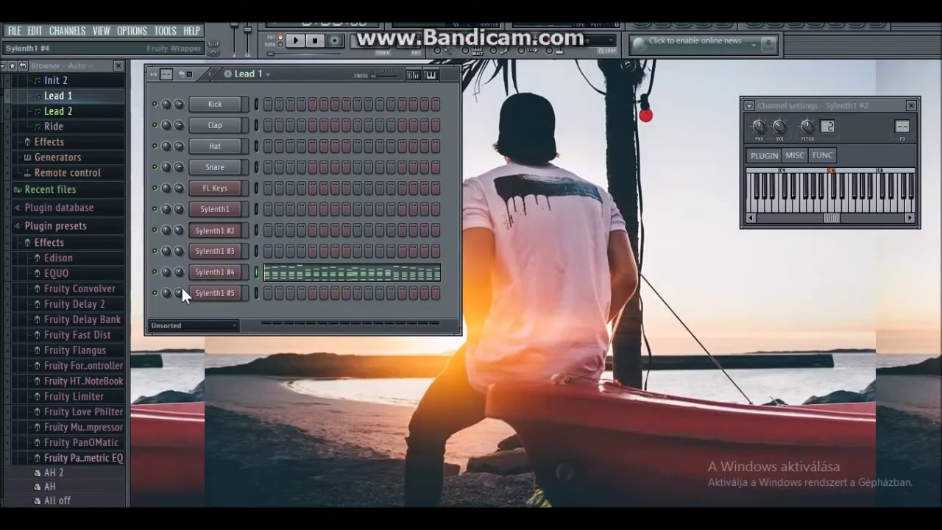
Step: Play the Lead 2 pattern while viewing its Sylenth1 #5 notes in the piano roll, then stop playback and close the piano roll
left_click(254, 77)
left_click(270, 153)
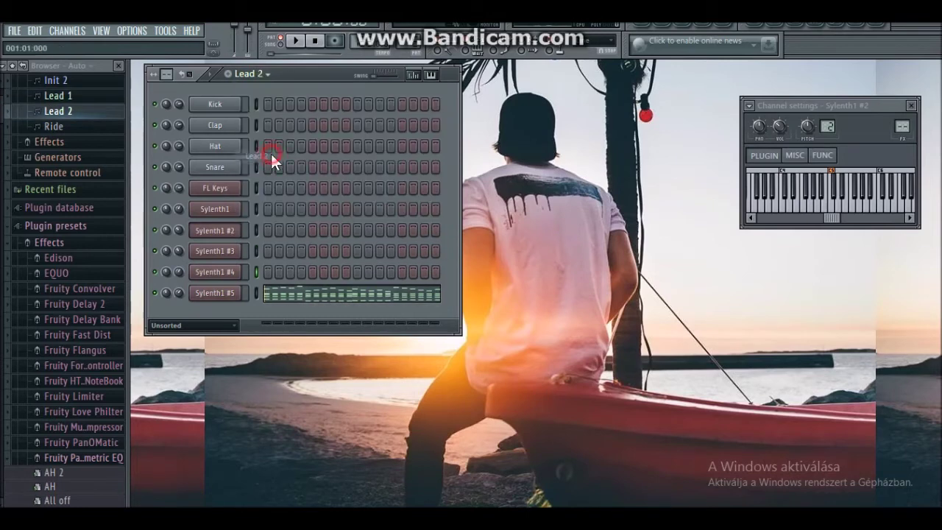
left_click(299, 294)
left_click_drag(275, 82, 553, 95)
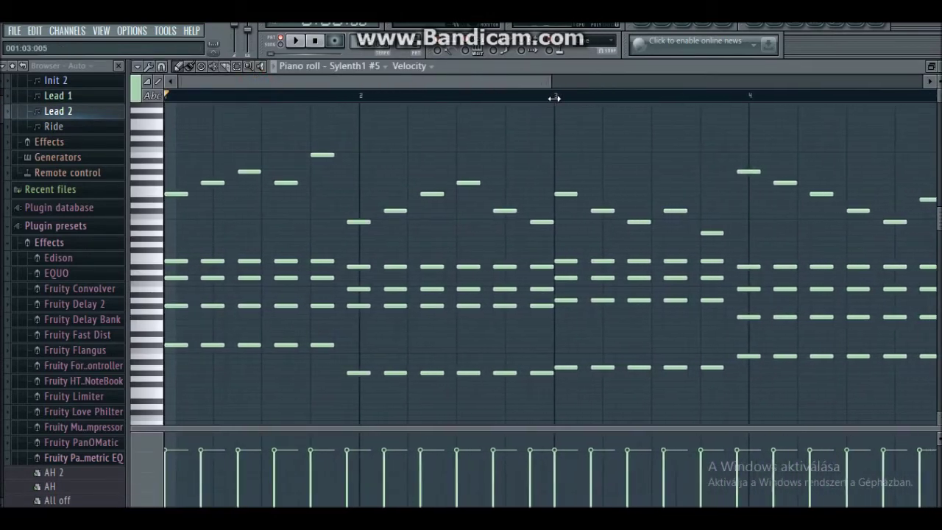
left_click(295, 41)
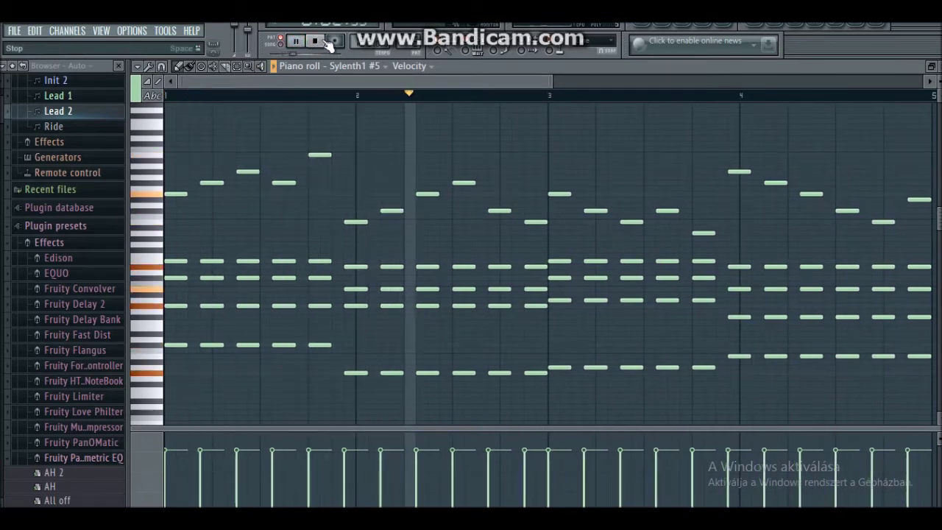
left_click_drag(411, 78, 482, 79)
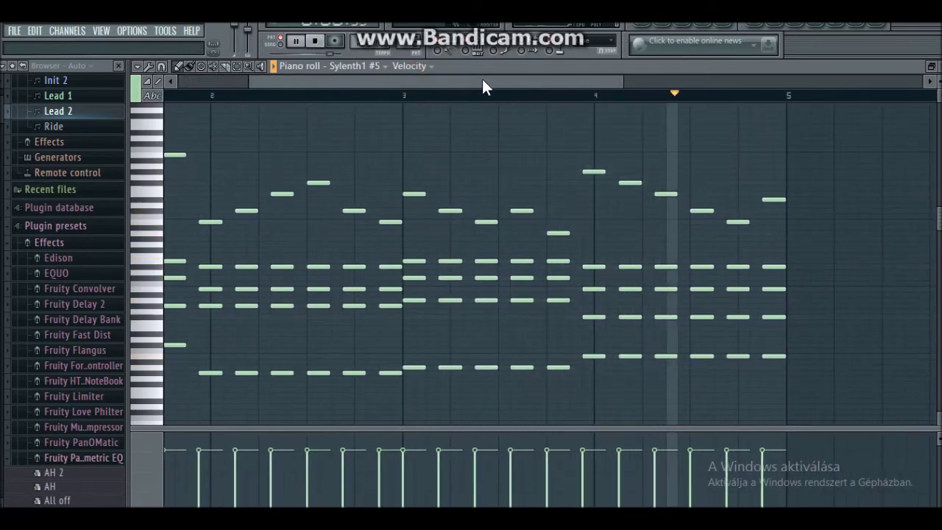
left_click_drag(481, 79, 404, 72)
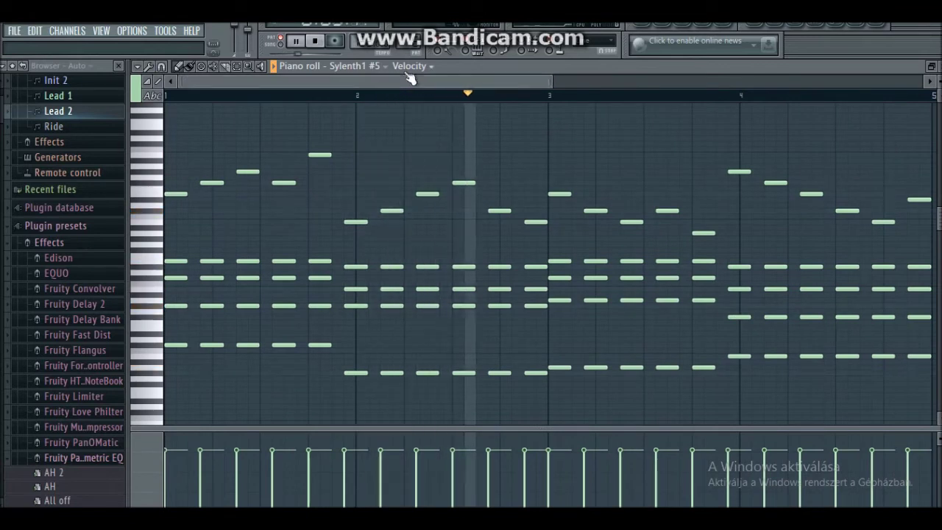
left_click(315, 41)
left_click(931, 66)
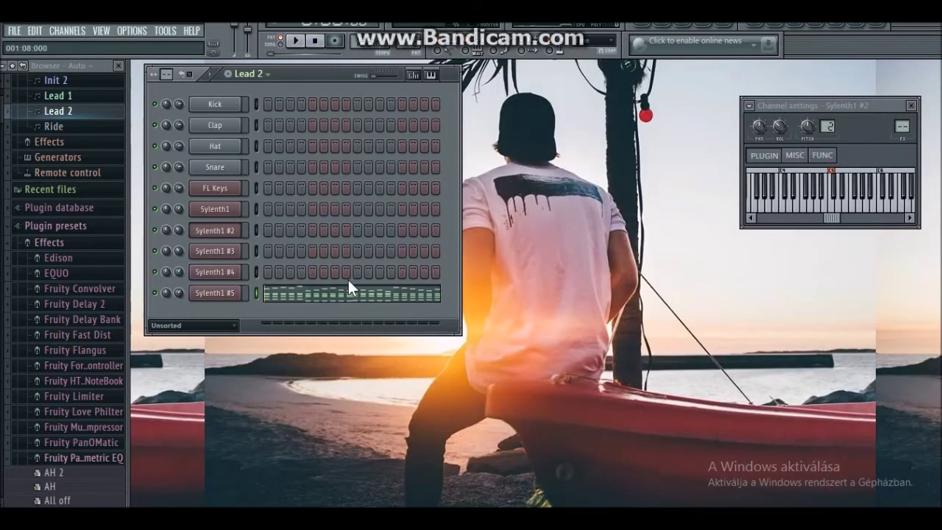
Step: Switch to the Ride pattern, play its steps briefly and stop playback
left_click(247, 81)
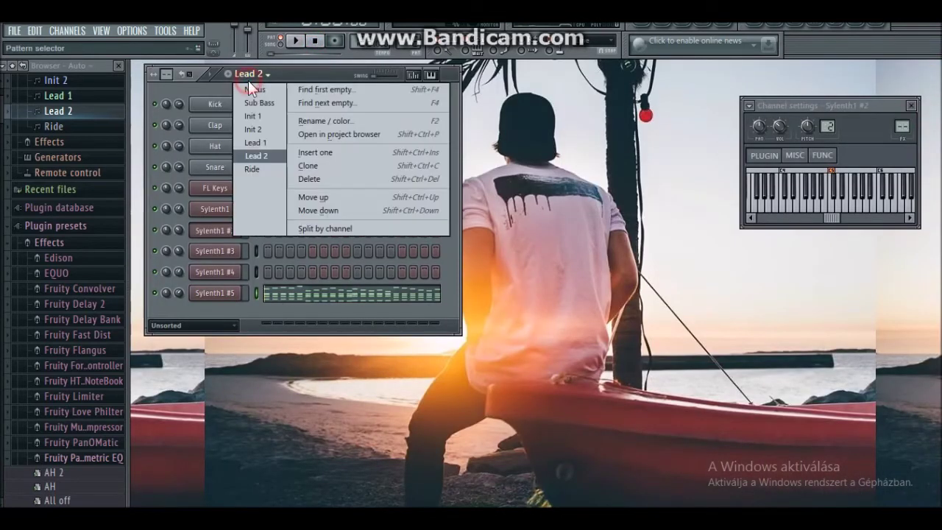
left_click(259, 169)
left_click(294, 40)
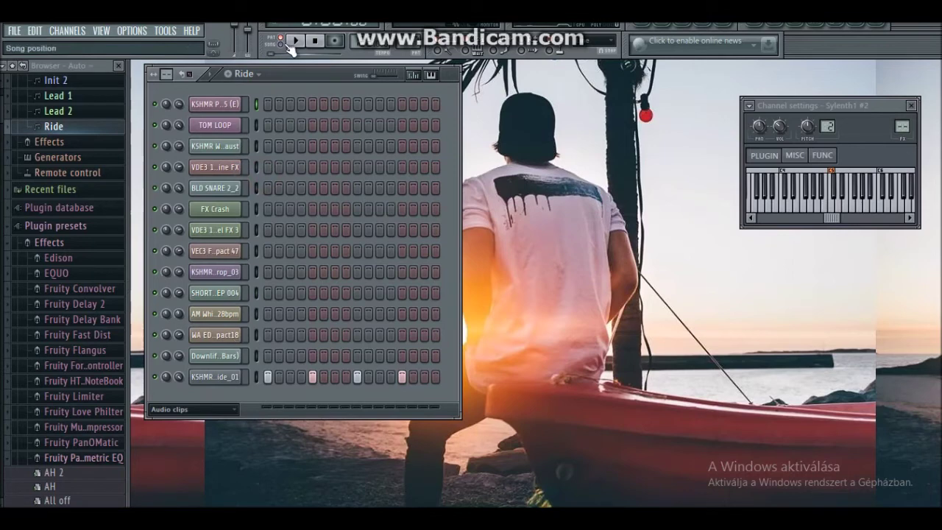
left_click(317, 40)
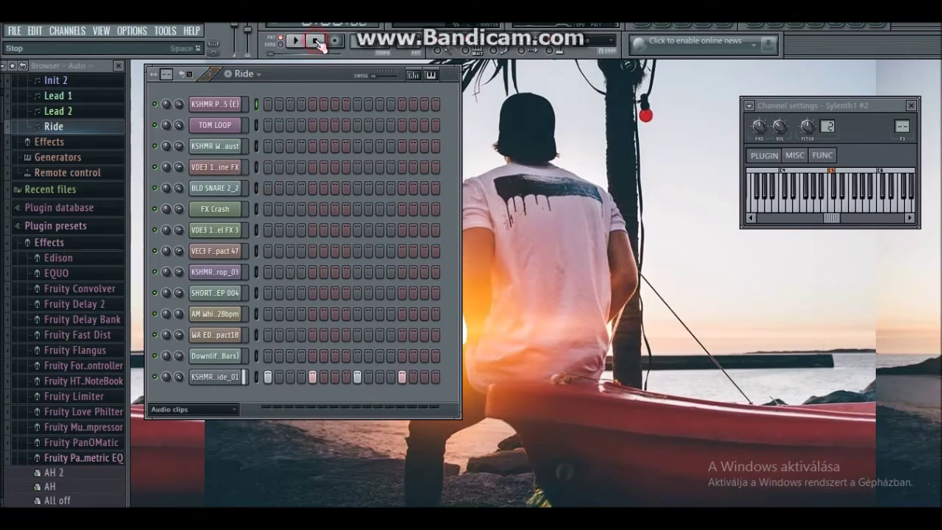
Step: Open the playlist and look over all the arranged tracks, with the timeline enlarged to show about 29 bars
left_click(643, 26)
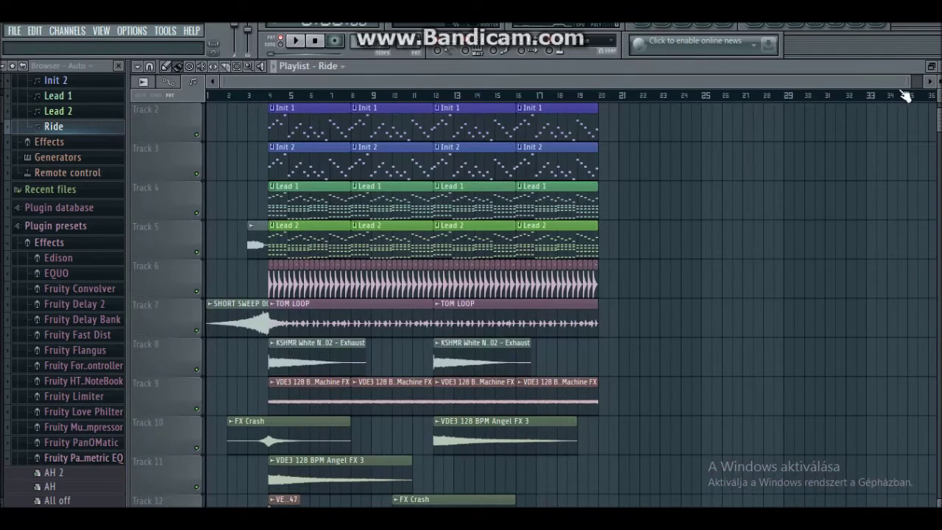
left_click_drag(908, 80, 789, 79)
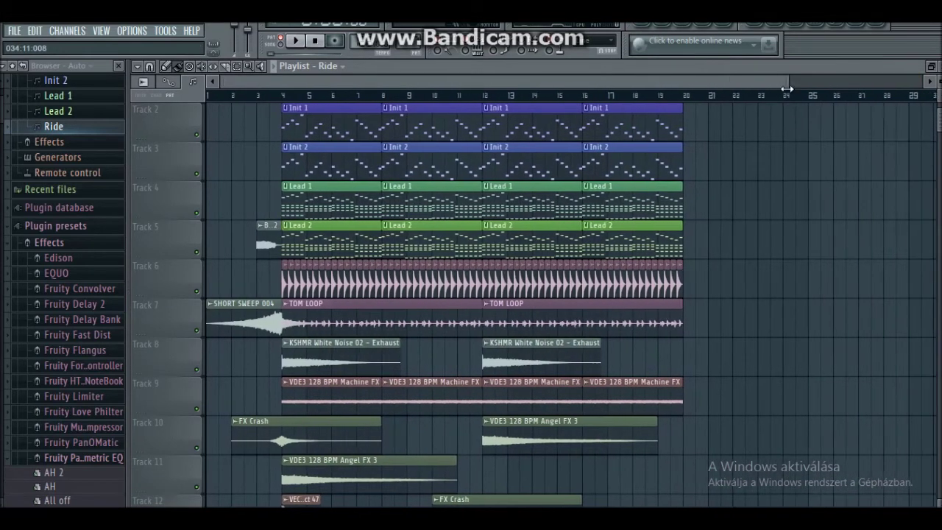
scroll(710, 196, "down", 1)
scroll(710, 197, "down", 6)
scroll(700, 235, "up", 8)
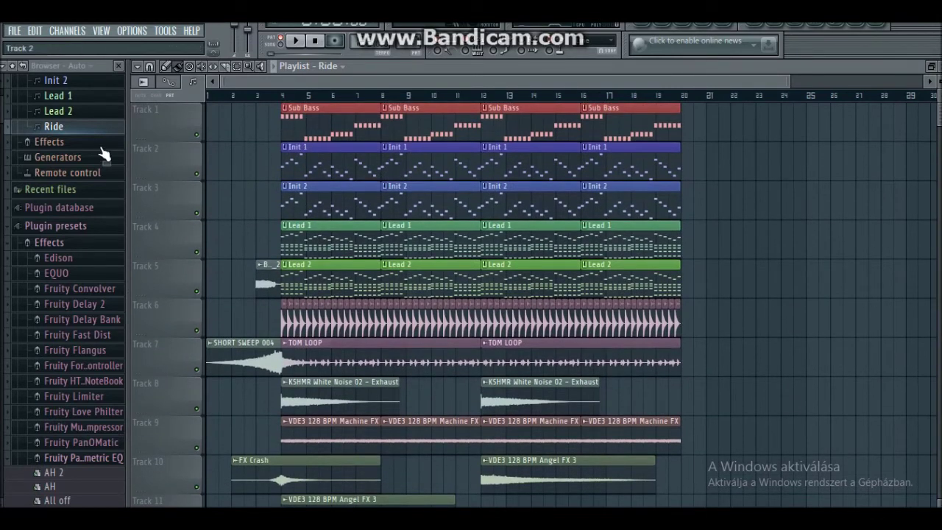
Step: Mute playlist tracks 1 to 7, covering the Sub Bass, Init and Lead patterns, the kick and the tom loop
left_click(196, 136)
left_click(196, 174)
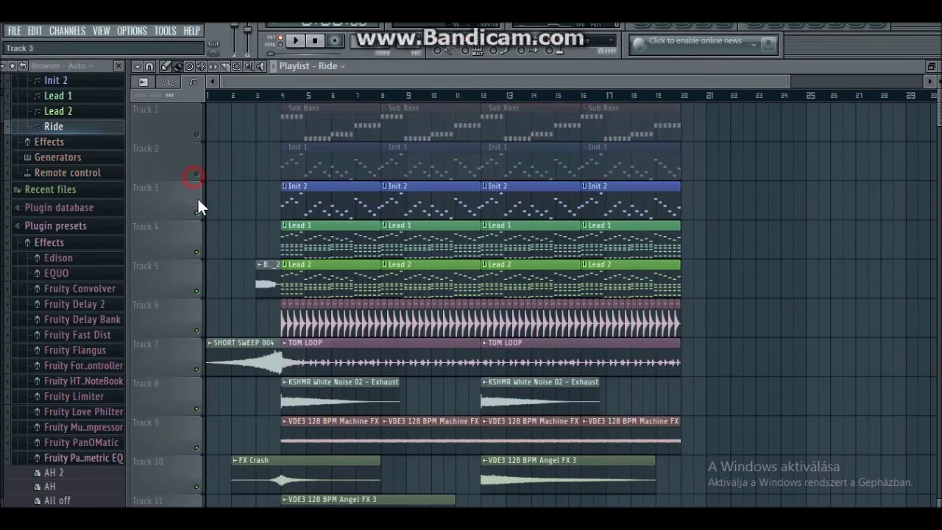
left_click(196, 213)
left_click(195, 252)
left_click(196, 292)
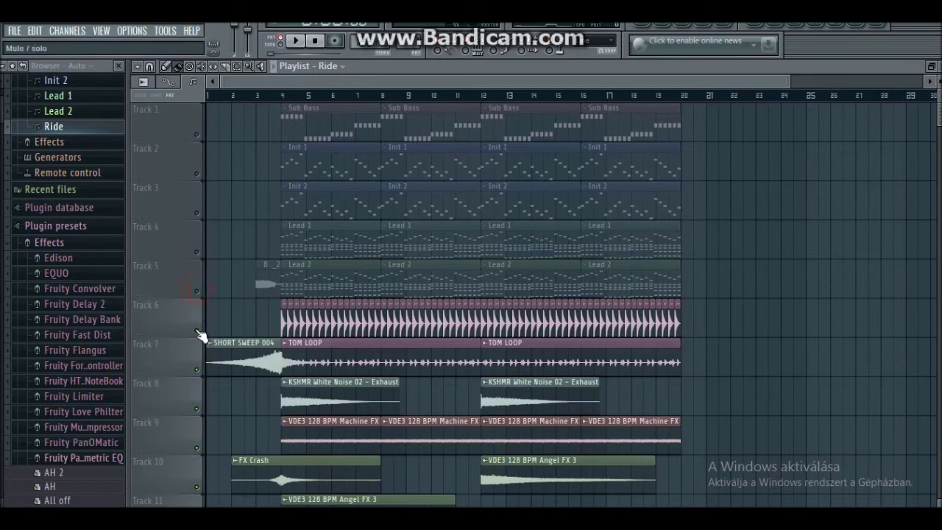
left_click(196, 331)
scroll(197, 330, "down", 1)
left_click(196, 291)
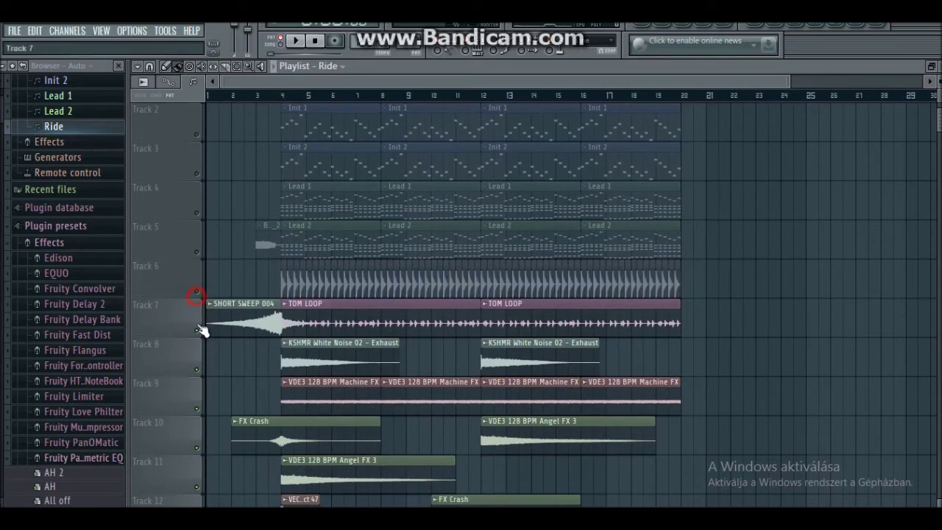
left_click(197, 329)
Step: Play the playlist in song mode with only effect tracks 8 to 15 active, viewing their clips, and stop playback
scroll(195, 309, "down", 3)
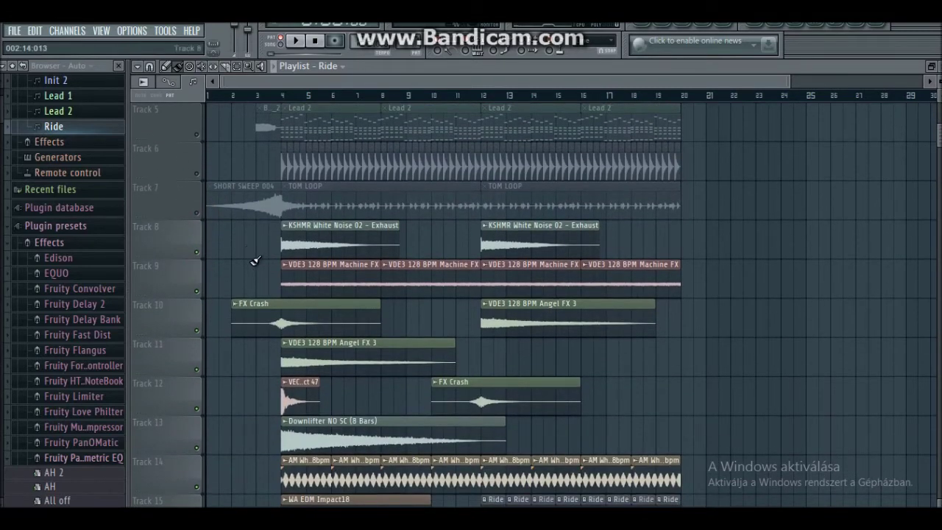
left_click(295, 40)
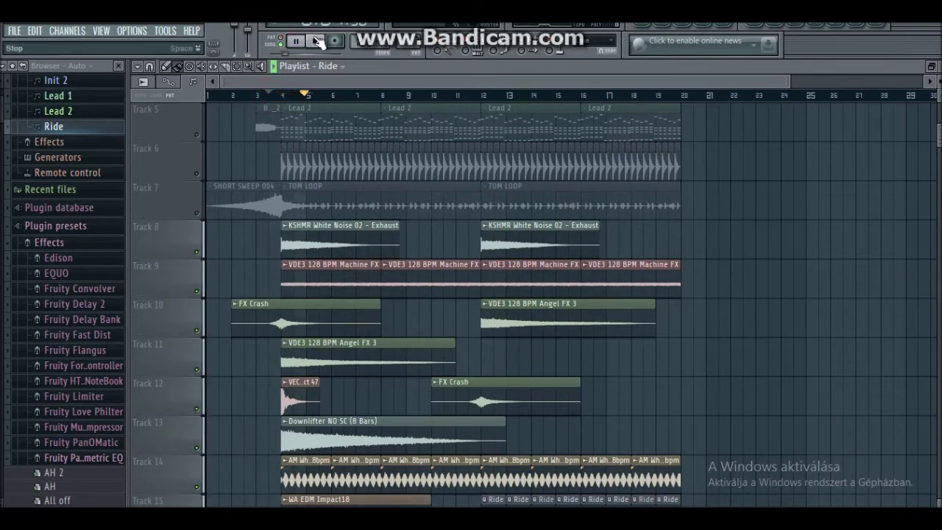
scroll(374, 381, "down", 2)
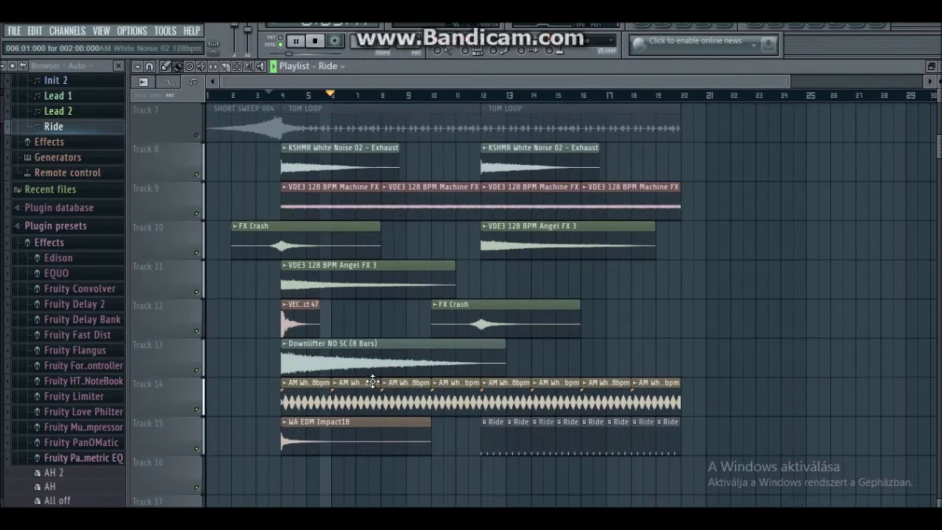
scroll(373, 381, "down", 1)
scroll(373, 381, "up", 2)
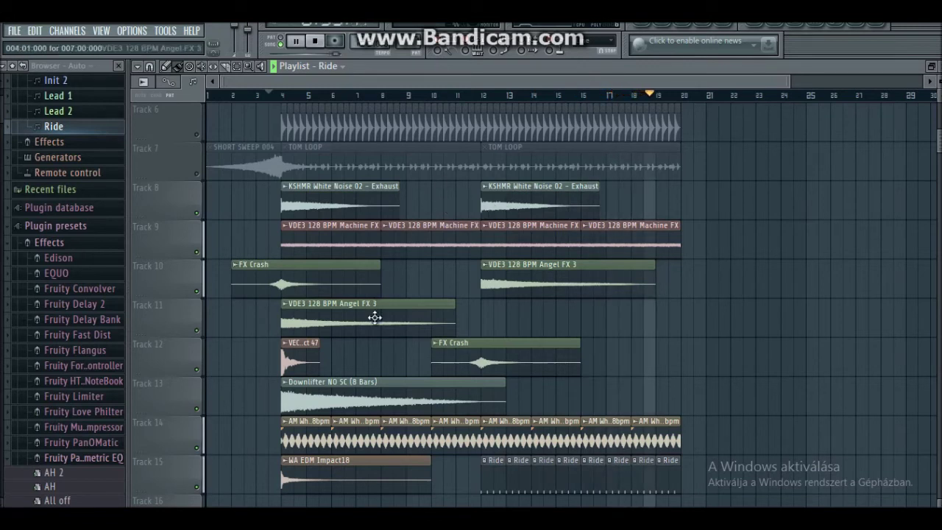
left_click(326, 46)
Step: Unmute track 7 and preview the TOM LOOP sample in its channel settings, closing them when finished
left_click(198, 174)
scroll(319, 252, "up", 2)
double_click(392, 244)
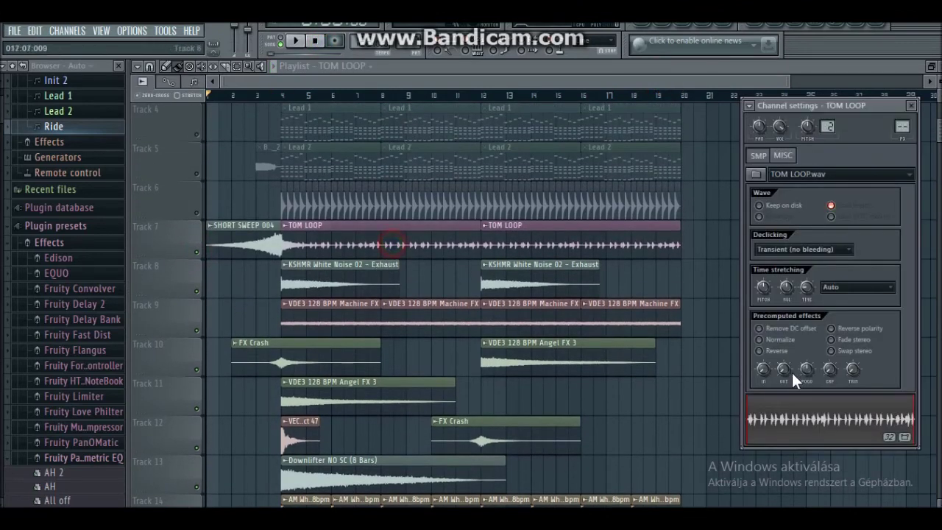
left_click(836, 427)
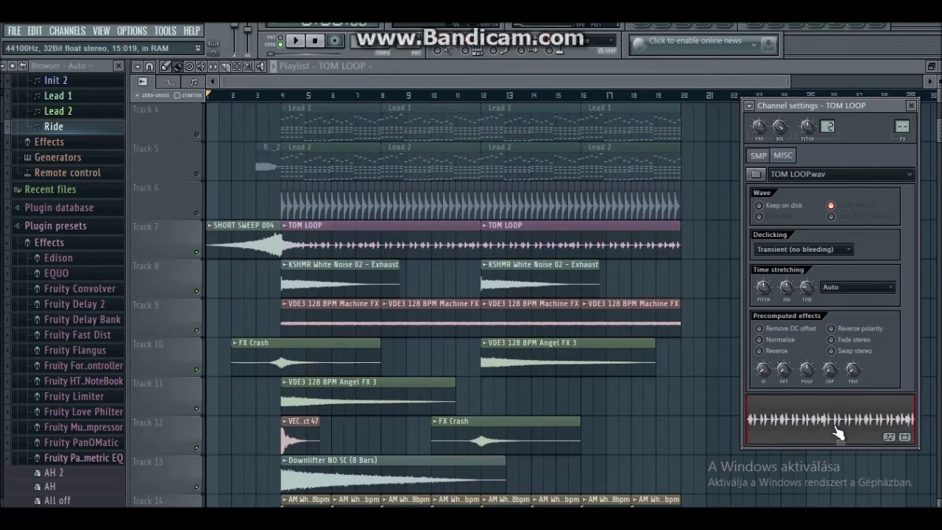
left_click(913, 106)
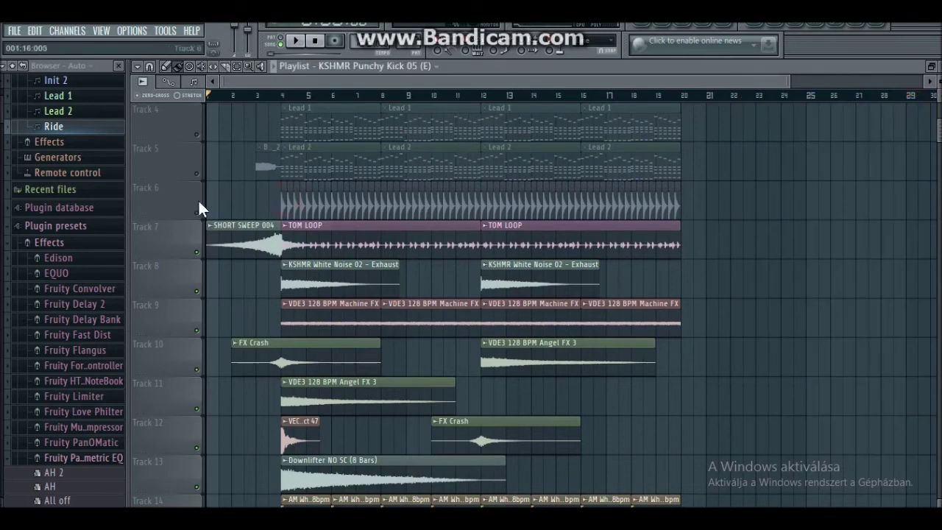
Step: Unmute track 6 and preview the KSHMR Punchy Kick 05 (E) sample in its channel settings, closing them when finished
left_click(196, 213)
double_click(288, 207)
left_click(807, 406)
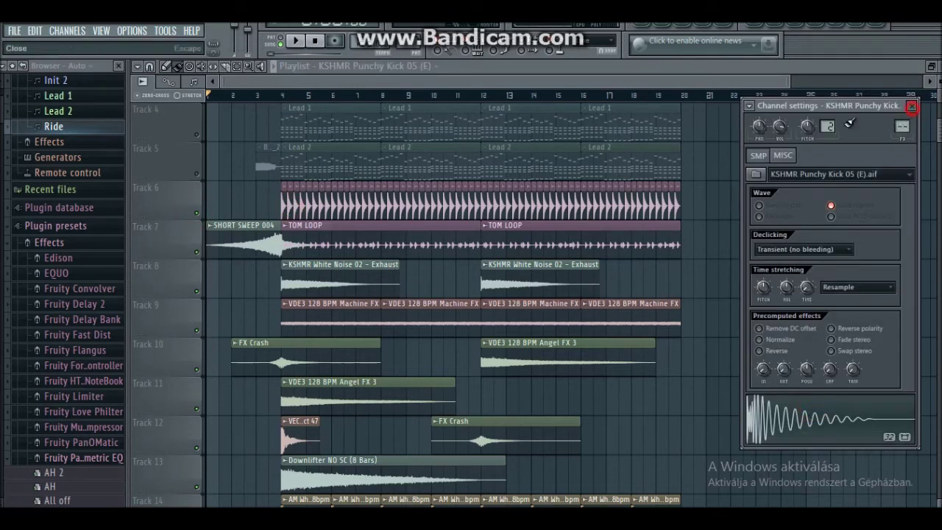
left_click(912, 105)
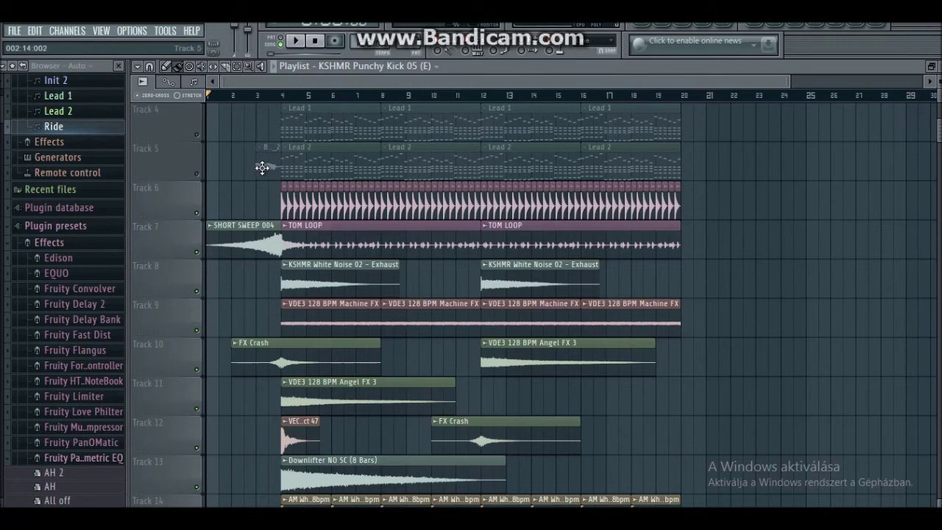
Step: Unmute track 5 and preview the BLD SNARE 2_2 sample in its channel settings, closing them when finished
left_click(197, 175)
double_click(269, 167)
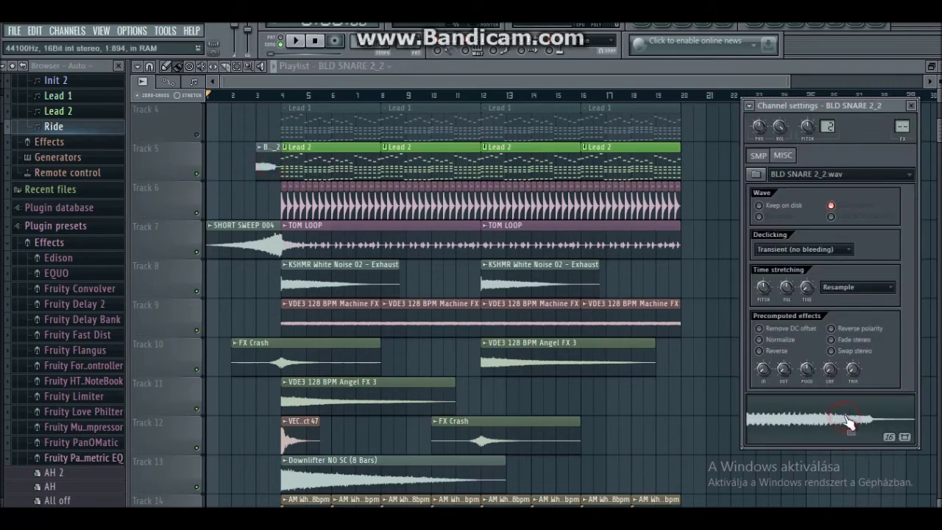
left_click(912, 106)
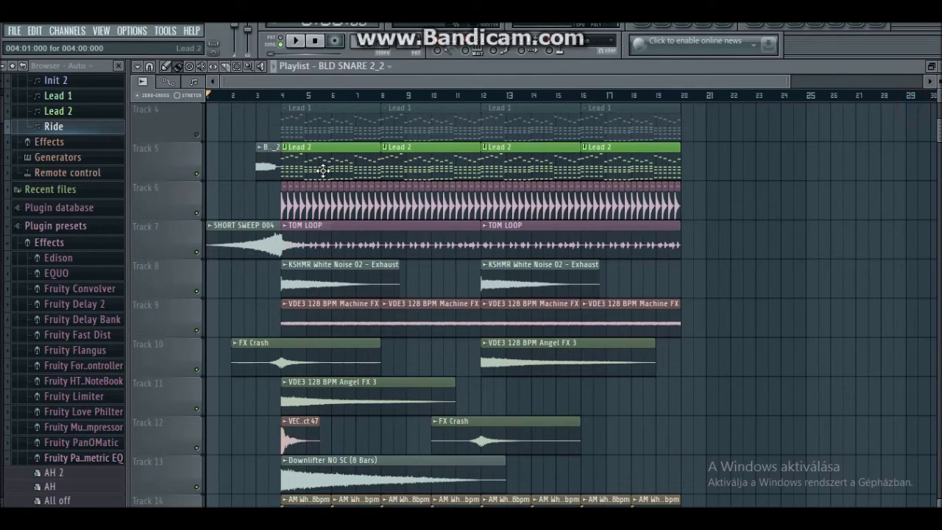
Step: Unmute playlist tracks 1 to 4, holding the Sub Bass, Init 1, Init 2 and Lead 1 patterns
scroll(301, 191, "up", 3)
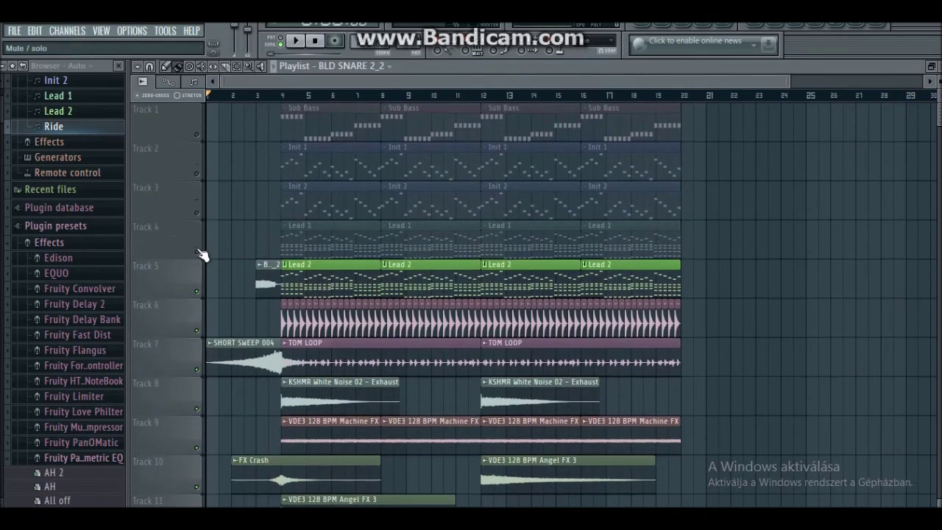
left_click(196, 212)
left_click(196, 174)
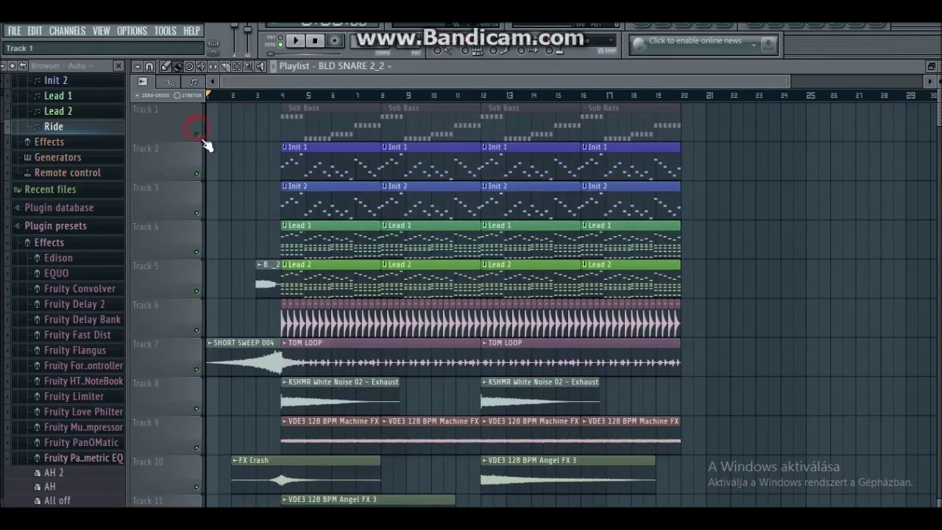
left_click(197, 135)
Step: Preview the FX Crash sample from the track 12 clip in its channel settings, and close them
scroll(399, 250, "down", 1)
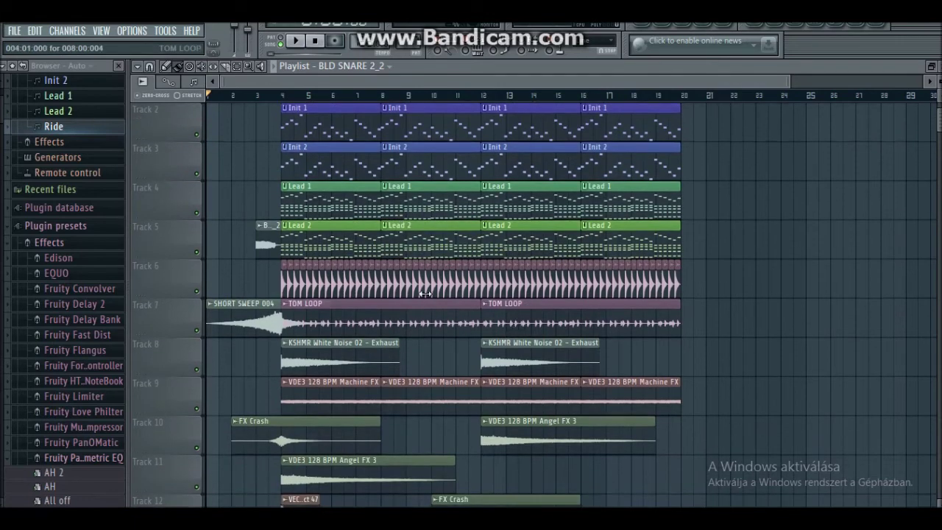
scroll(398, 290, "down", 5)
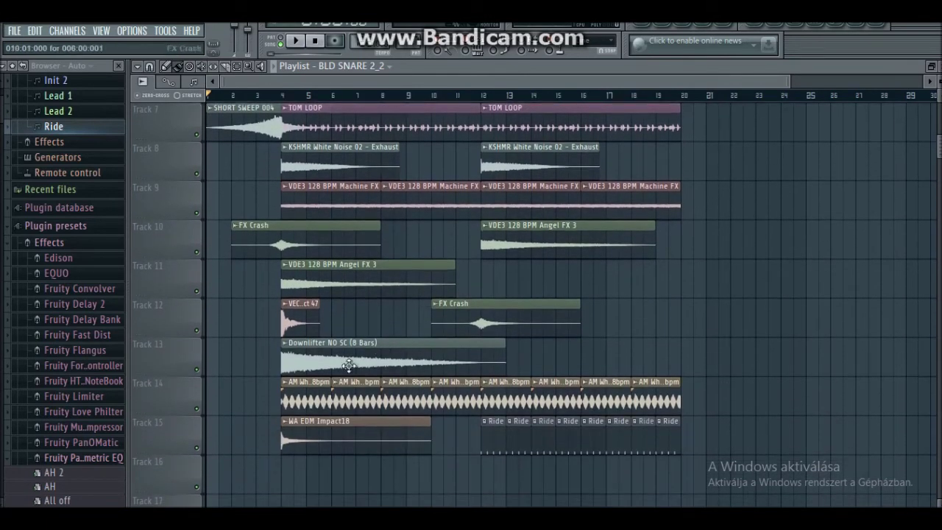
double_click(521, 310)
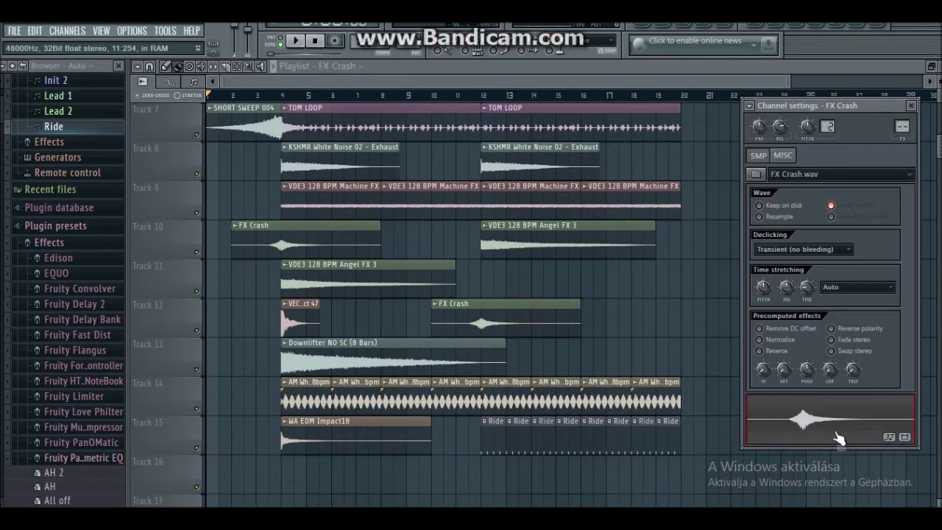
left_click(912, 107)
scroll(602, 343, "up", 6)
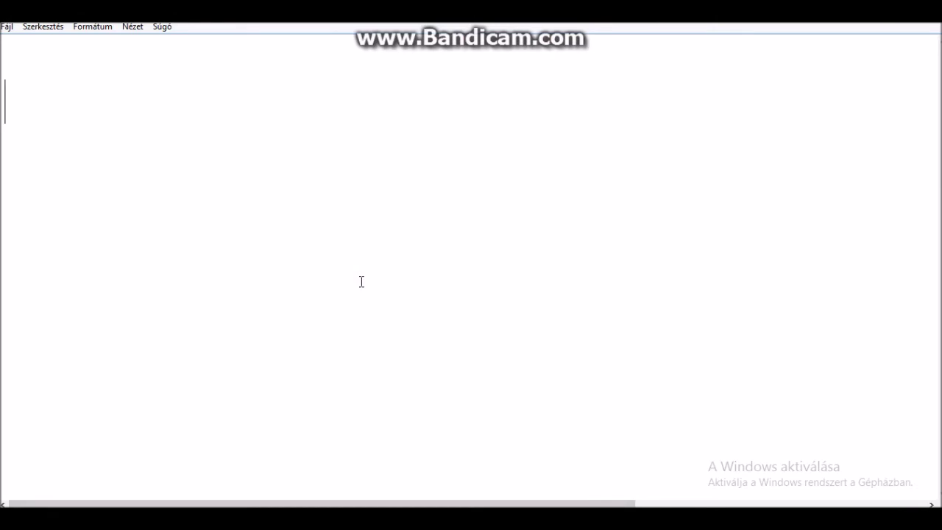
Step: Switch to the empty Notepad document and write "Result :D"
type("Result")
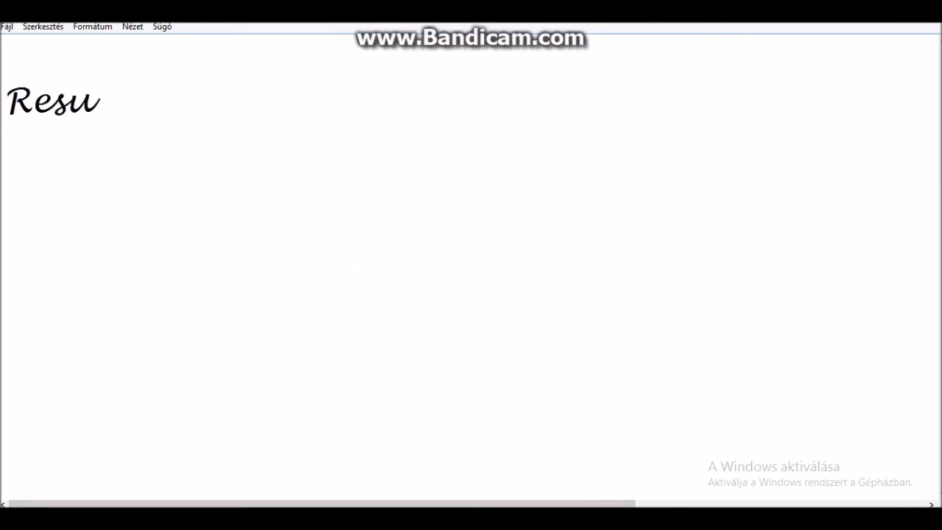
type(" :D")
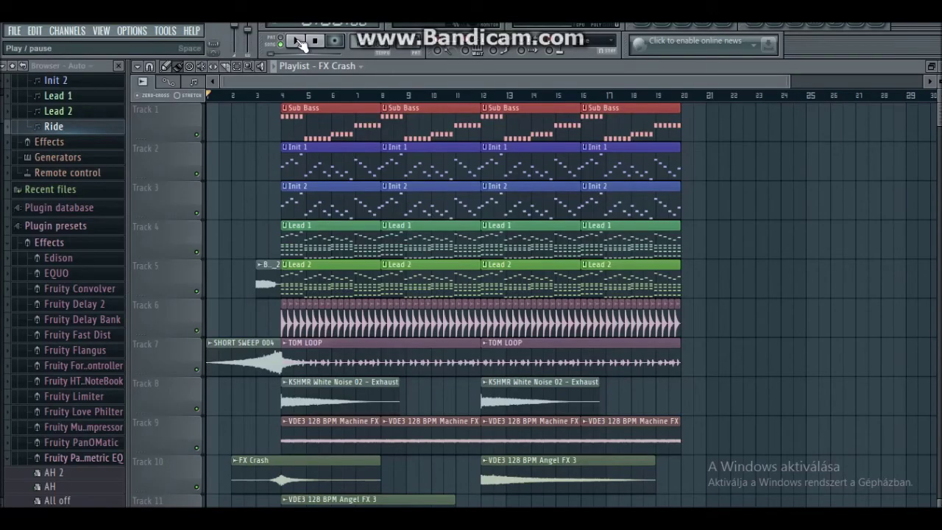
Step: Return to FL Studio, play the full arrangement with all tracks active and stop playback
left_click(298, 42)
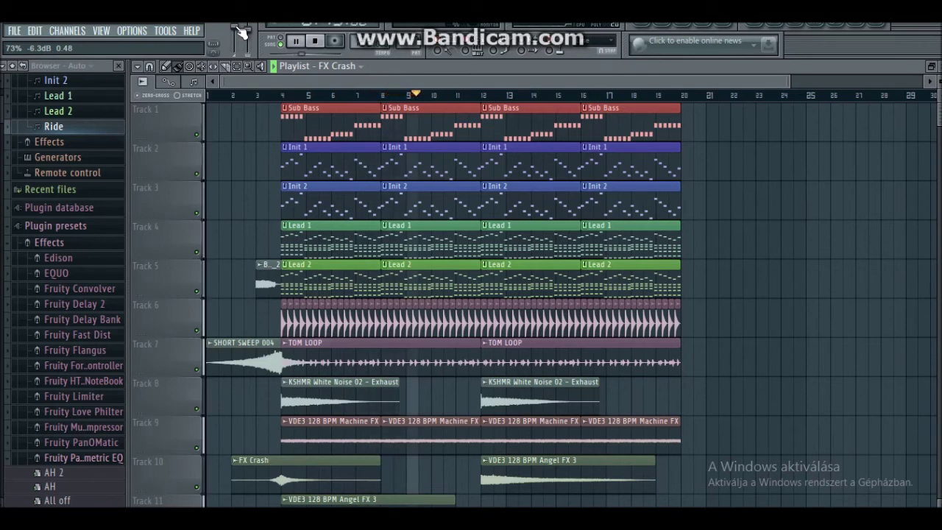
mouse_move(437, 80)
left_mouse_down()
mouse_move(457, 80)
mouse_move(413, 83)
left_mouse_up()
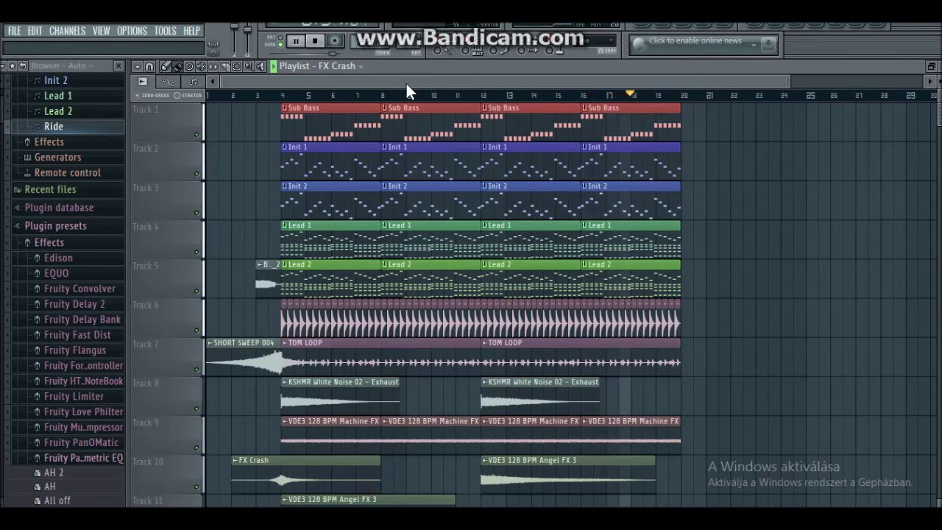
left_click(316, 42)
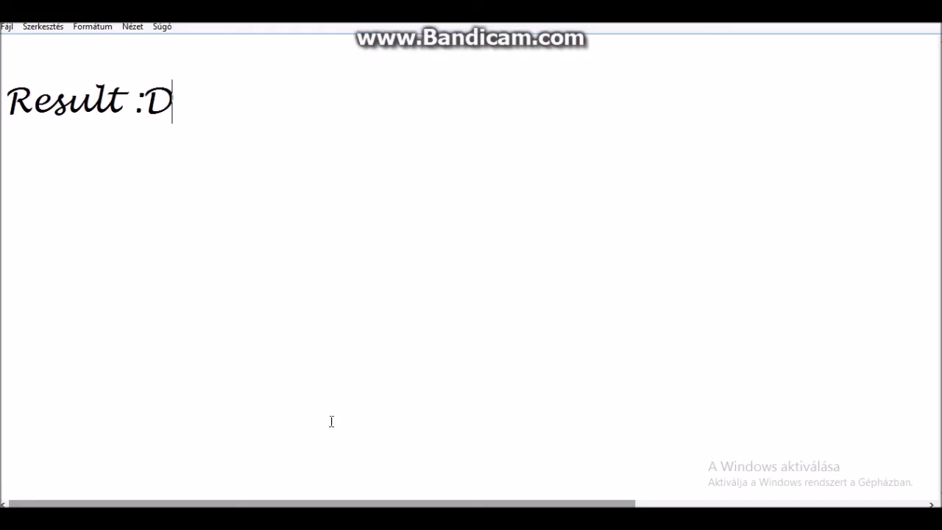
Step: Switch to Notepad and replace the whole text with a message beginning "That is"
key("ctrl+a")
type("That is")
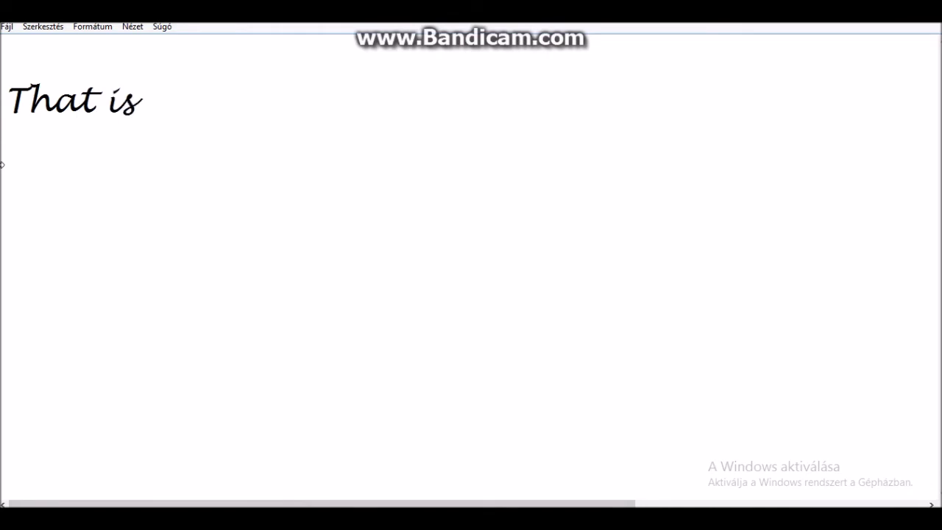